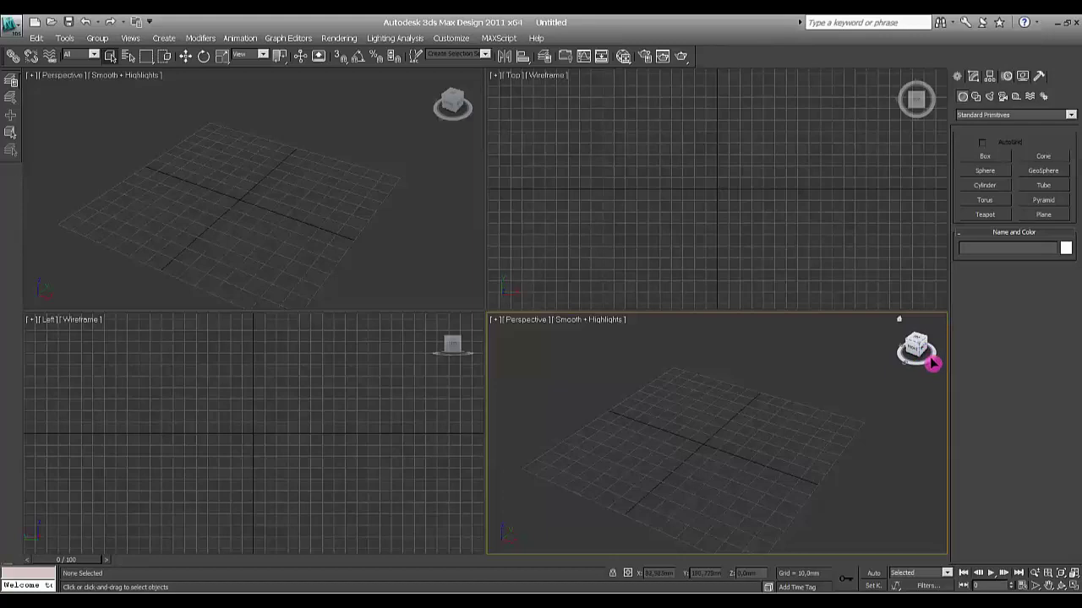
# - Orbit the Perspective viewport with the ViewCube, look straight at a cube face, and return to the home view before tilting freely
pyautogui.moveTo(931, 362)
pyautogui.mouseDown()
pyautogui.moveTo(919, 363)
pyautogui.moveTo(931, 362)
pyautogui.mouseUp()
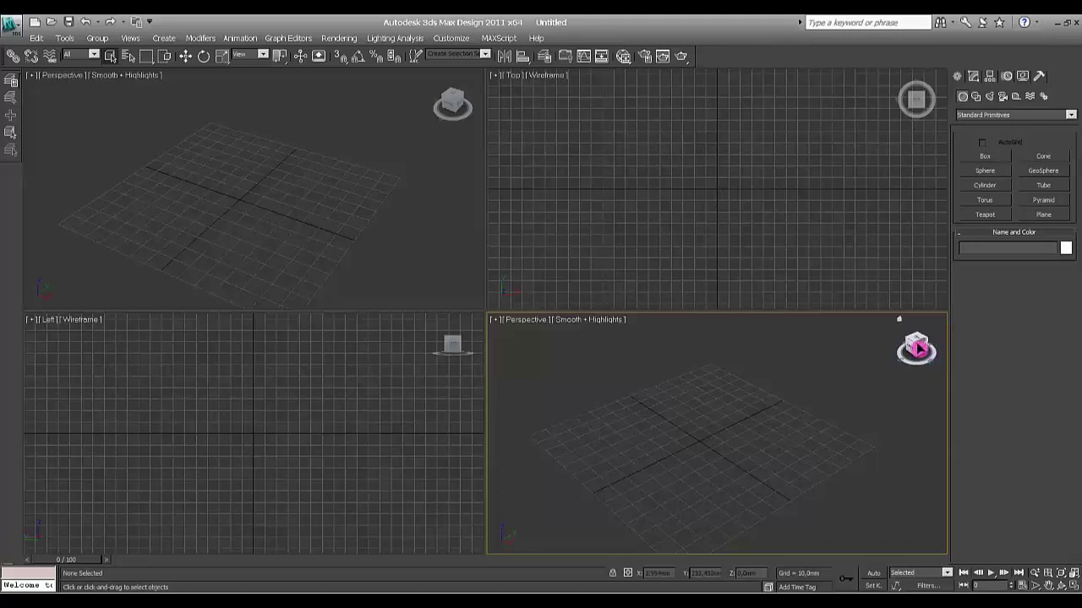
pyautogui.moveTo(917, 346)
pyautogui.mouseDown()
pyautogui.moveTo(953, 369)
pyautogui.moveTo(929, 353)
pyautogui.mouseUp()
pyautogui.click(930, 348)
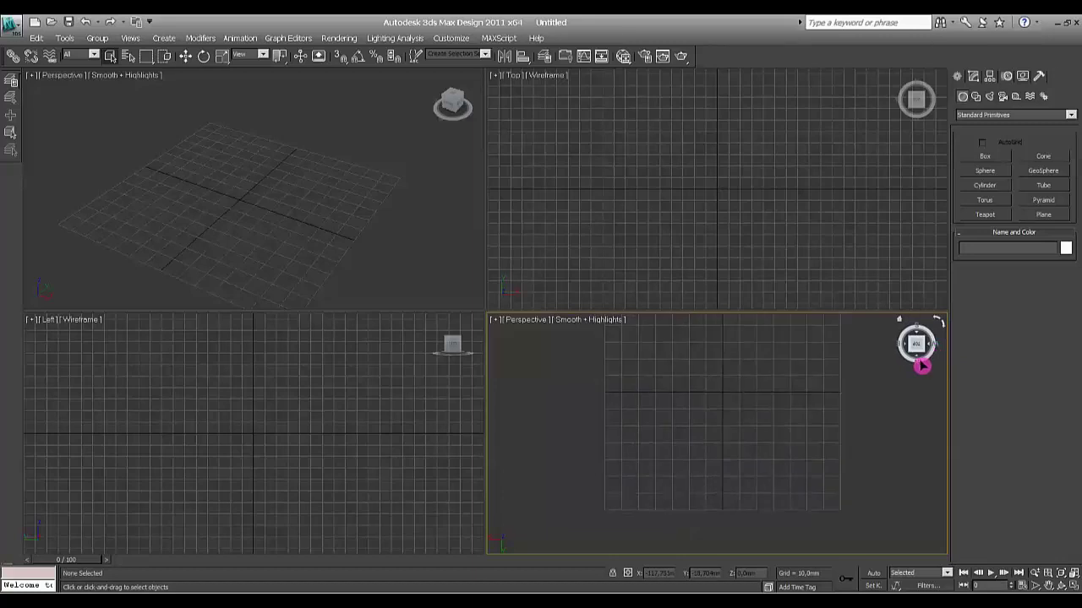
pyautogui.click(899, 320)
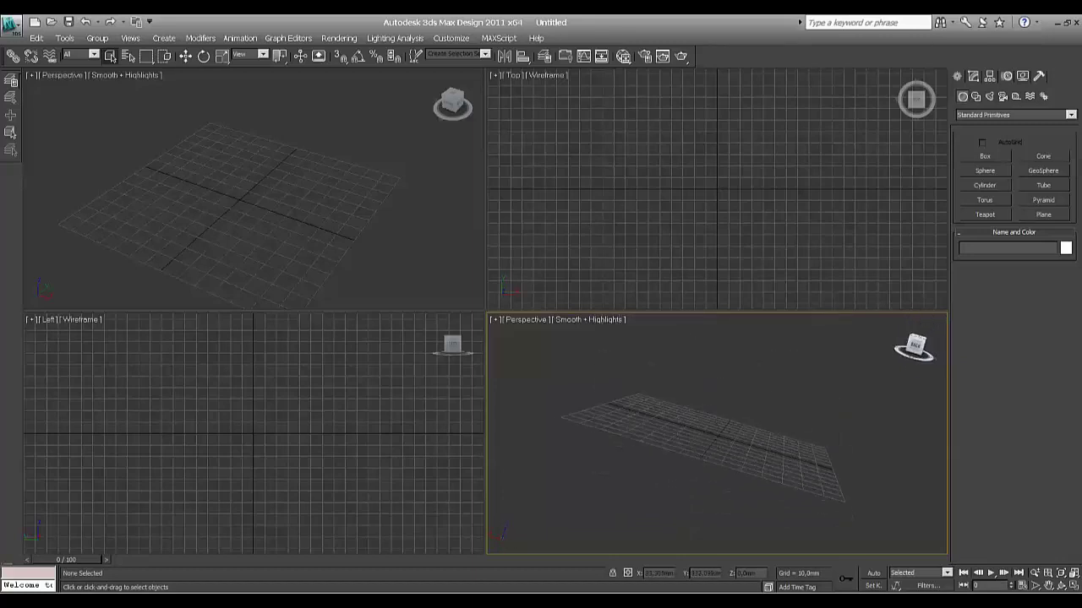
pyautogui.moveTo(915, 347); pyautogui.dragTo(915, 356)
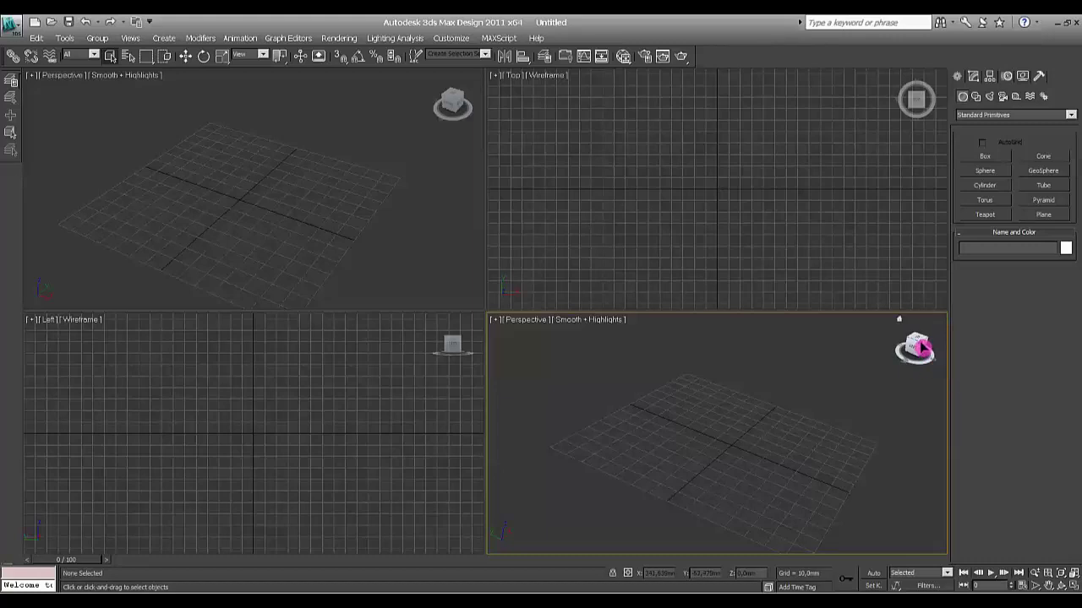
pyautogui.moveTo(920, 347); pyautogui.dragTo(870, 386)
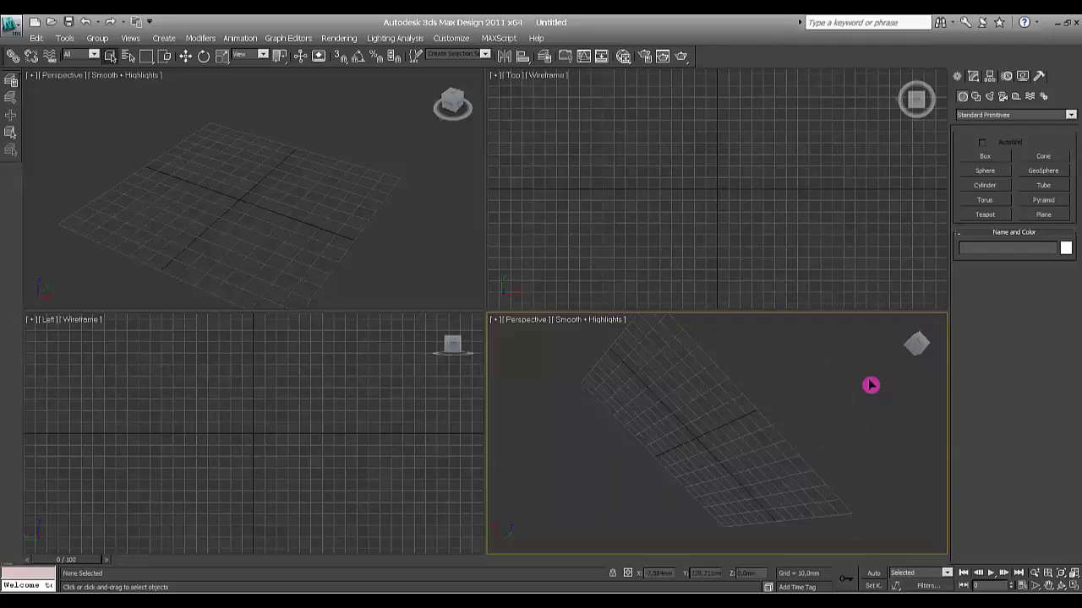
# - Enable Keep Scene Upright in the ViewCube settings and bring the tilted Perspective view back to a level orientation
pyautogui.rightClick(920, 346)
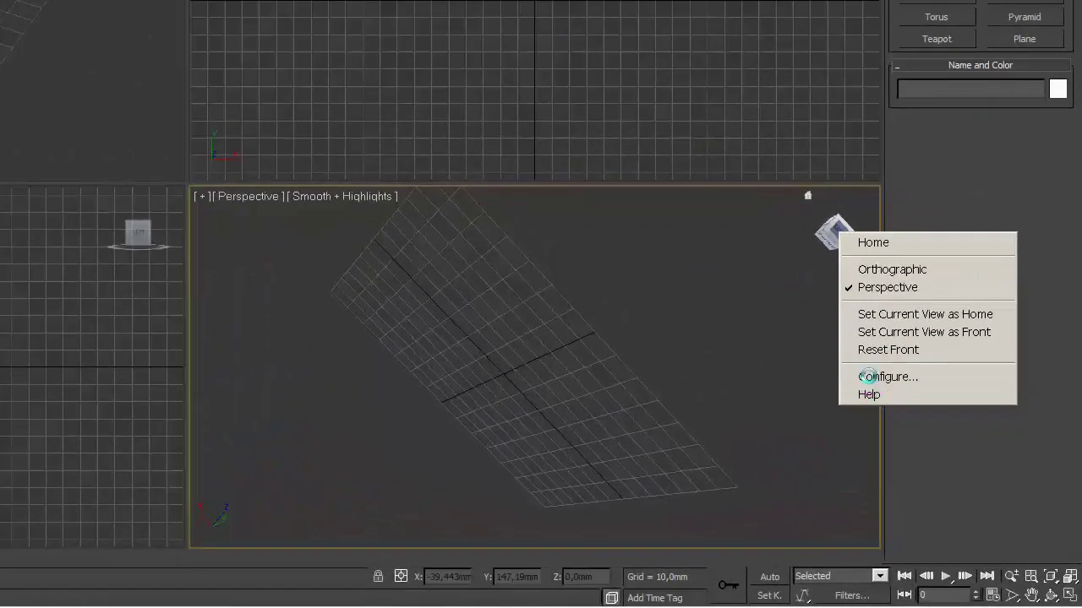
pyautogui.click(867, 377)
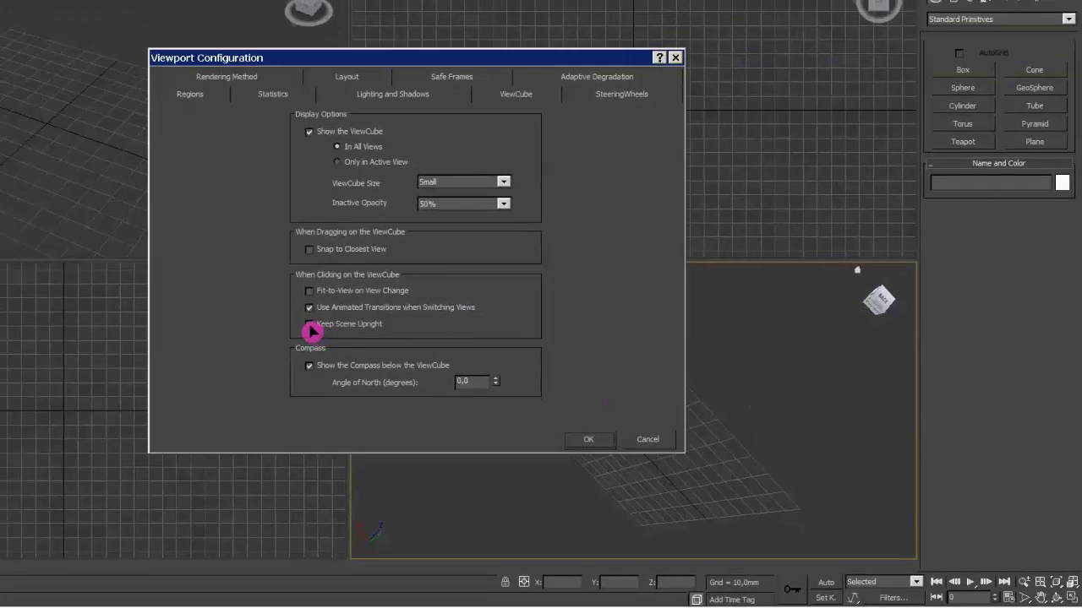
pyautogui.click(594, 441)
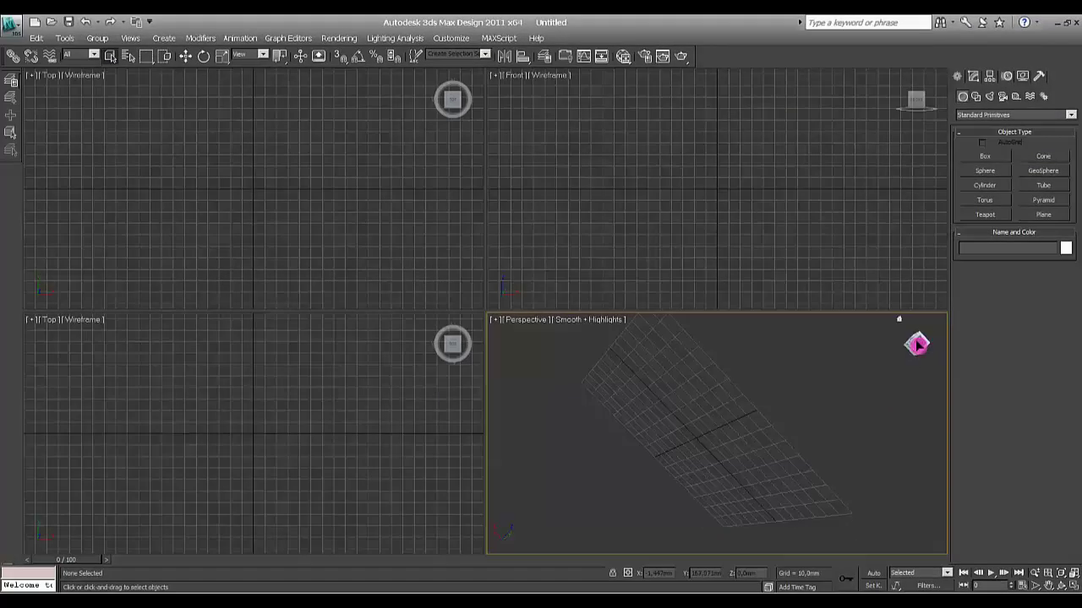
pyautogui.click(908, 330)
pyautogui.moveTo(916, 349); pyautogui.dragTo(901, 317)
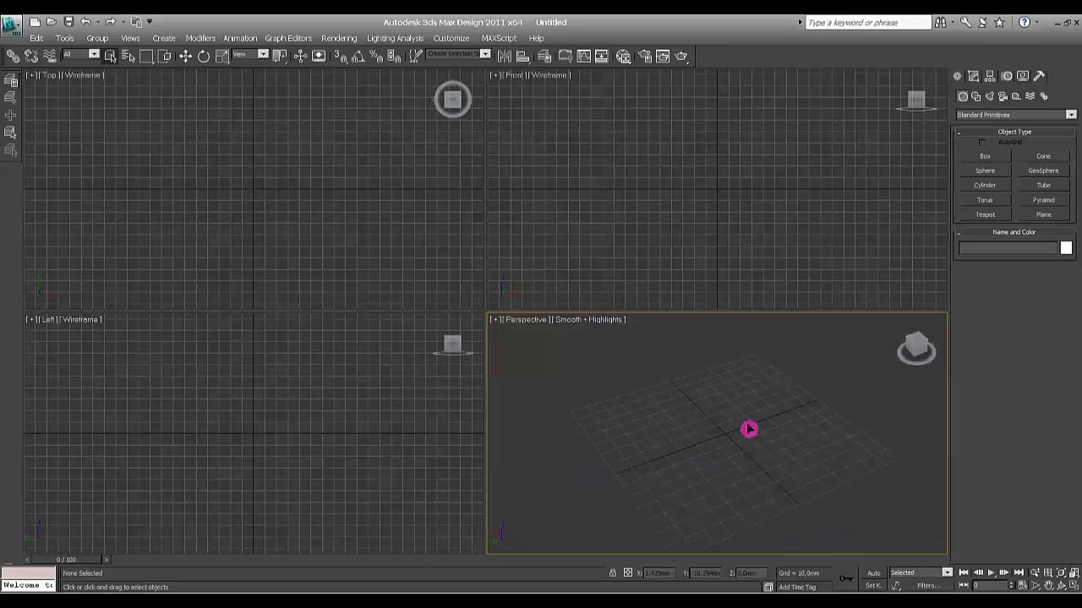
# - Create a box about 100 mm long, 107 mm wide and 40 mm high on the grid in the Perspective viewport
pyautogui.click(985, 156)
pyautogui.moveTo(632, 402); pyautogui.dragTo(850, 451)
pyautogui.click(828, 392)
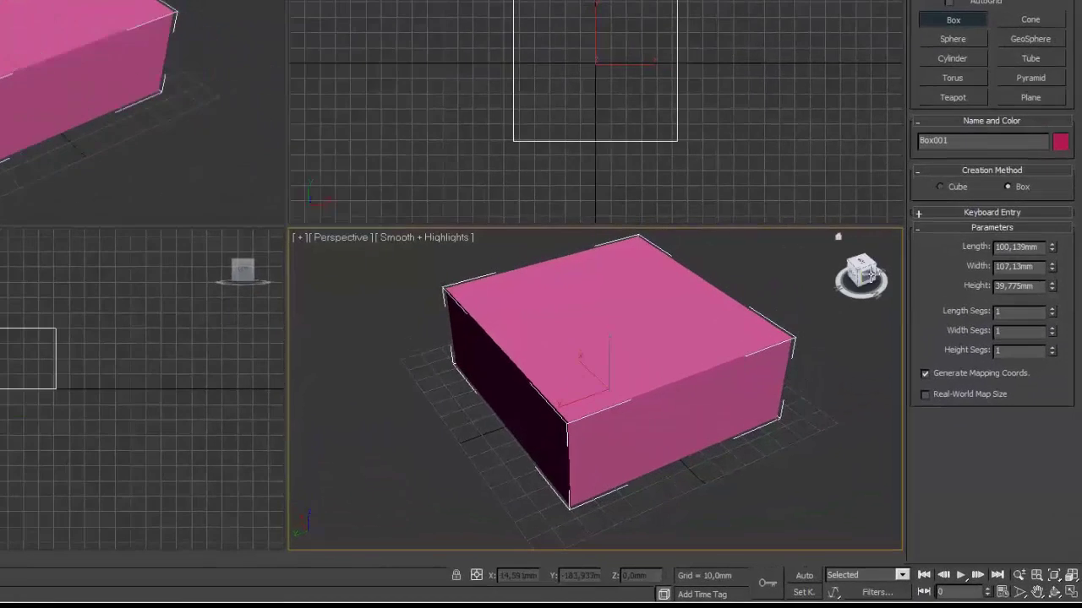
# - Set the current Perspective view as home, then pan and orbit around the box and return to the home view
pyautogui.rightClick(920, 350)
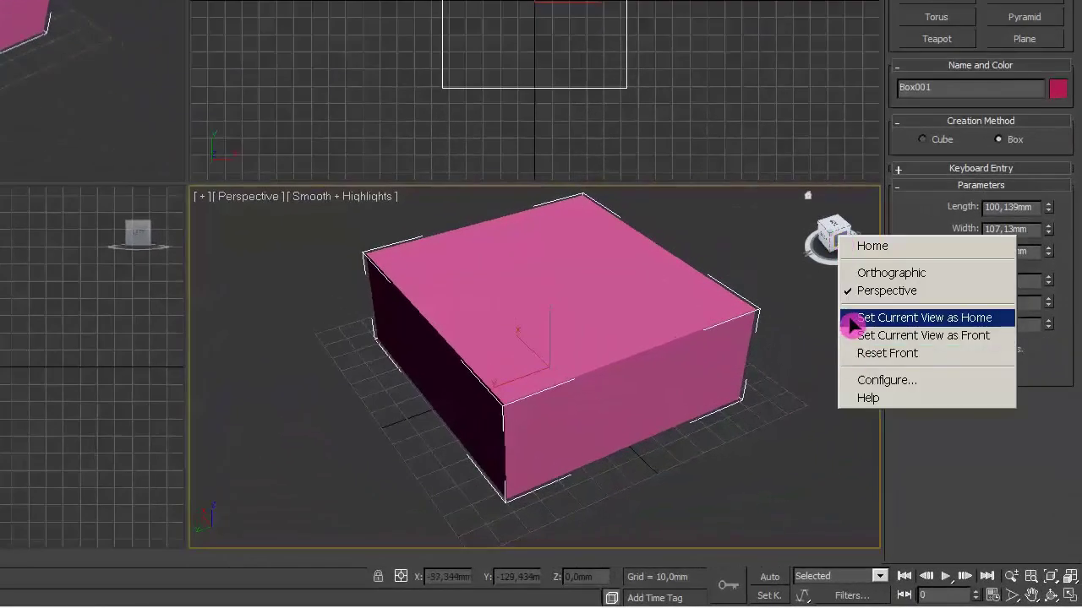
pyautogui.click(899, 317)
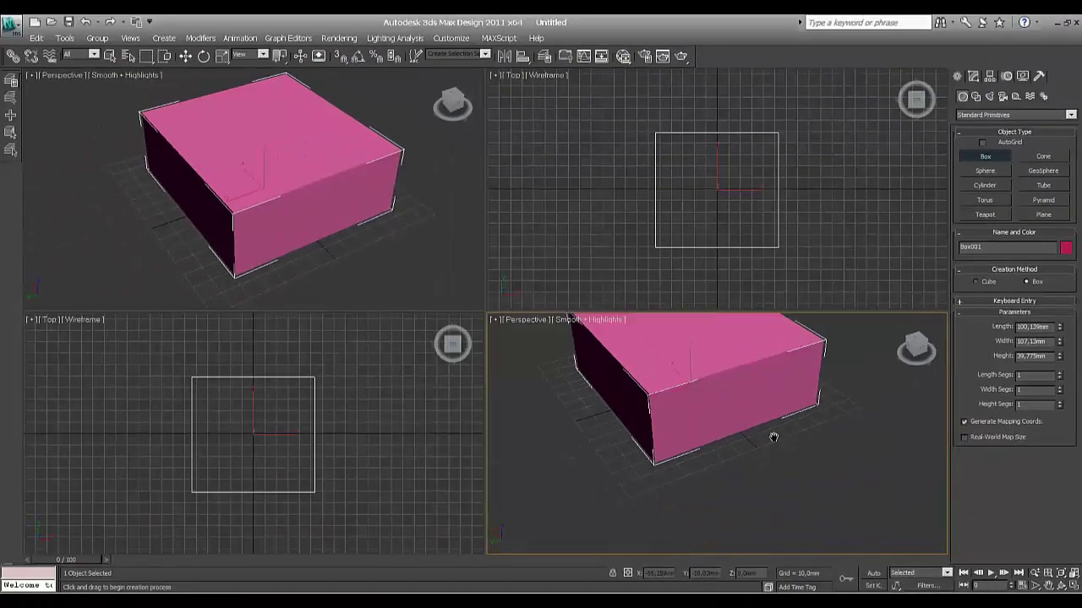
pyautogui.keyDown('alt'); pyautogui.moveTo(772, 437); pyautogui.dragTo(840, 437, button='middle'); pyautogui.keyUp('alt')
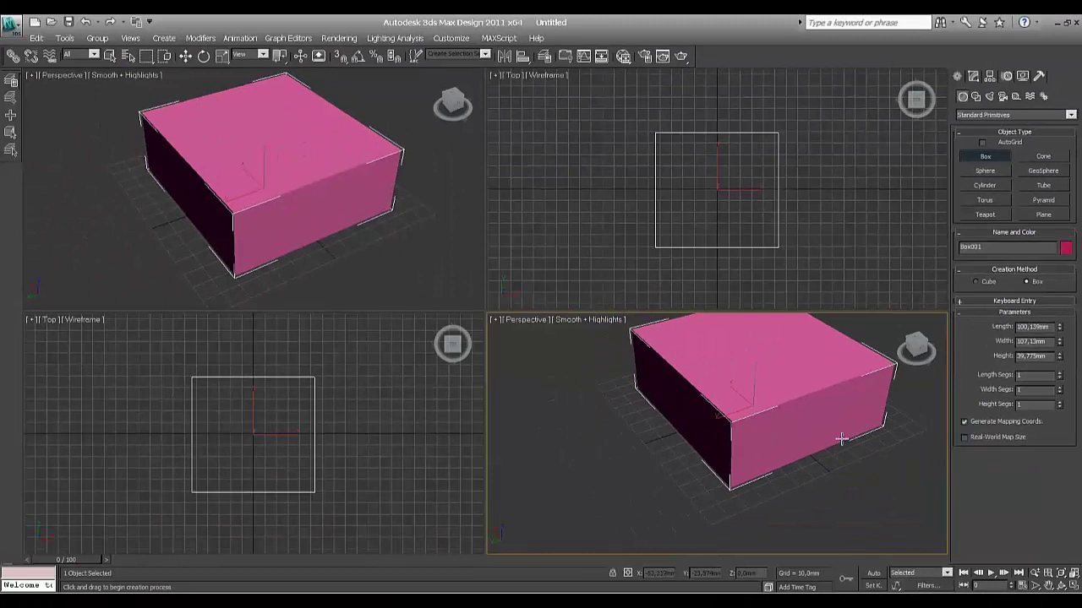
pyautogui.click(916, 344)
pyautogui.moveTo(918, 344); pyautogui.dragTo(898, 318)
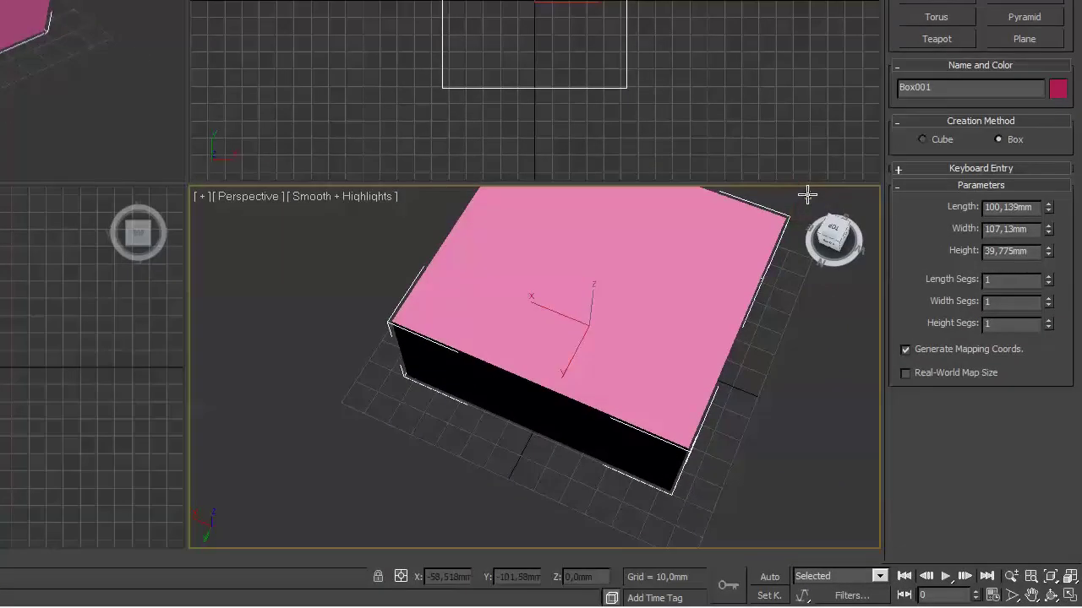
pyautogui.click(807, 195)
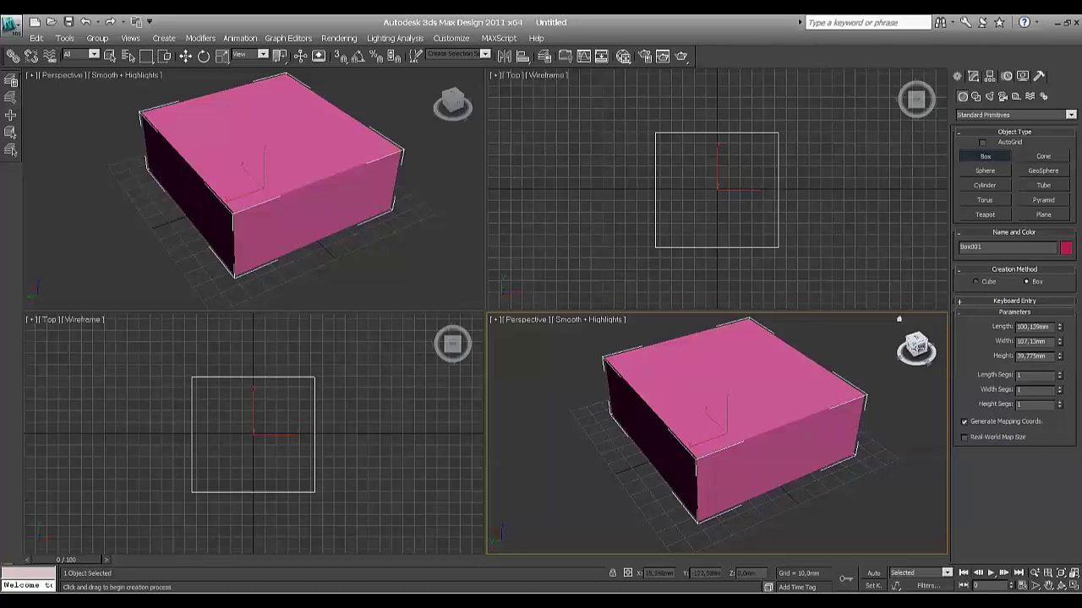
# - Set the ViewCube size to Large and try the enlarged cube by orbiting the box in the Perspective viewport
pyautogui.rightClick(911, 348)
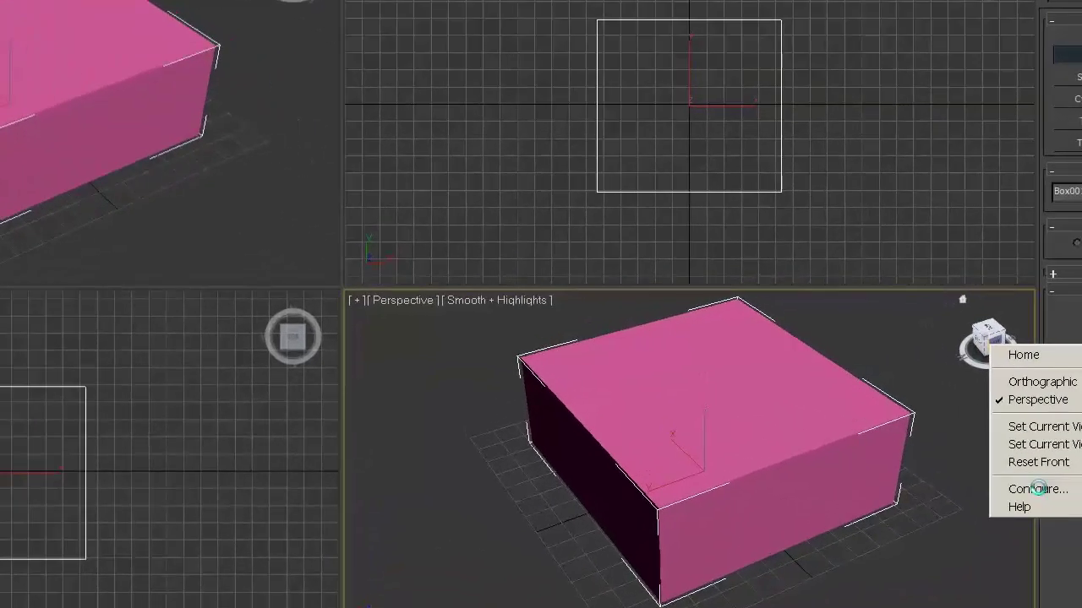
pyautogui.click(962, 452)
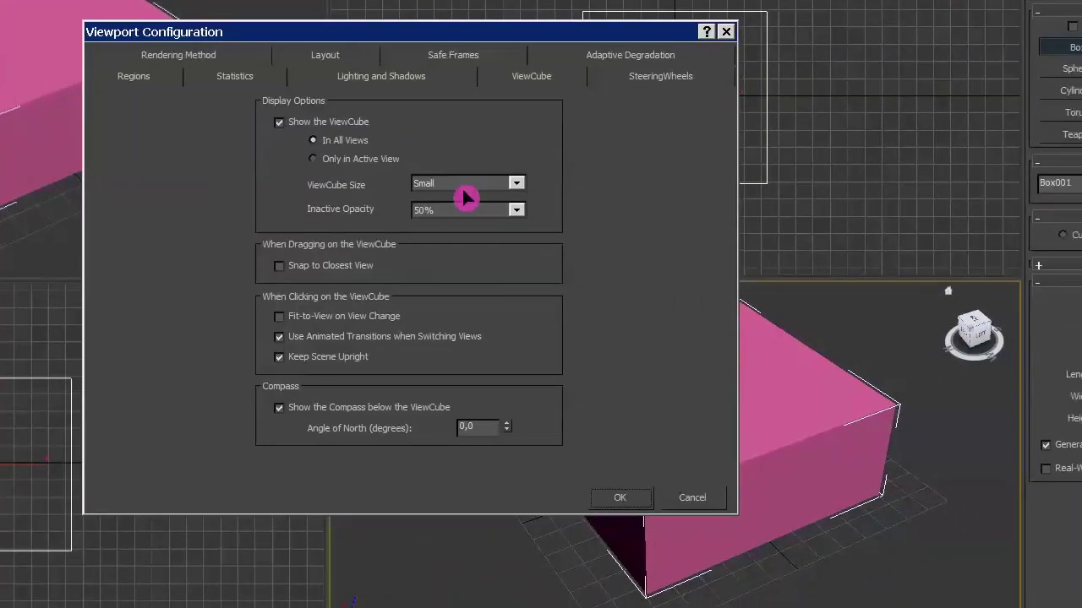
pyautogui.click(517, 186)
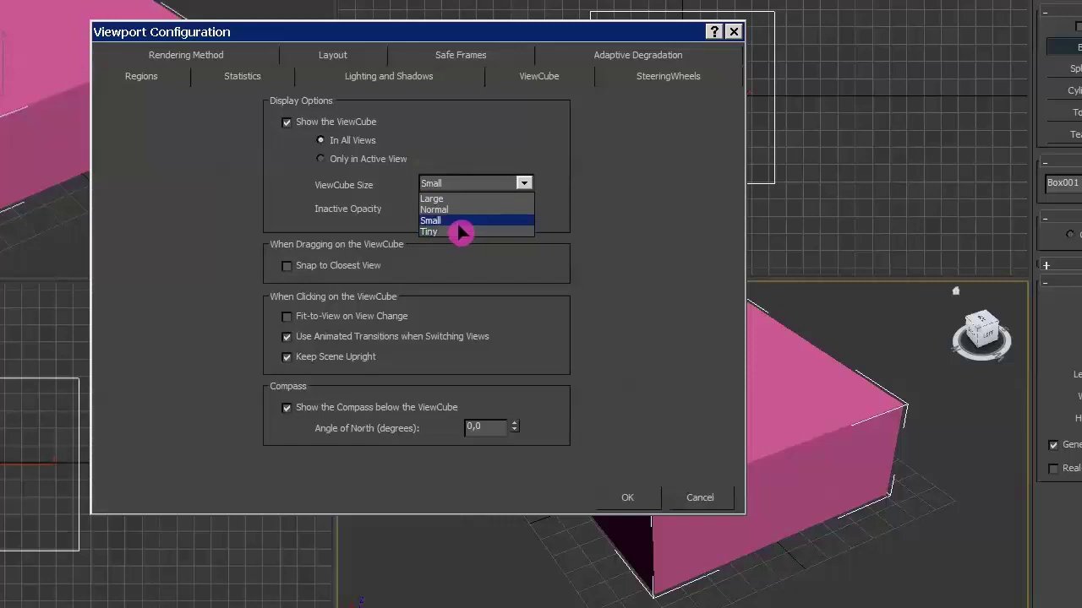
pyautogui.click(433, 199)
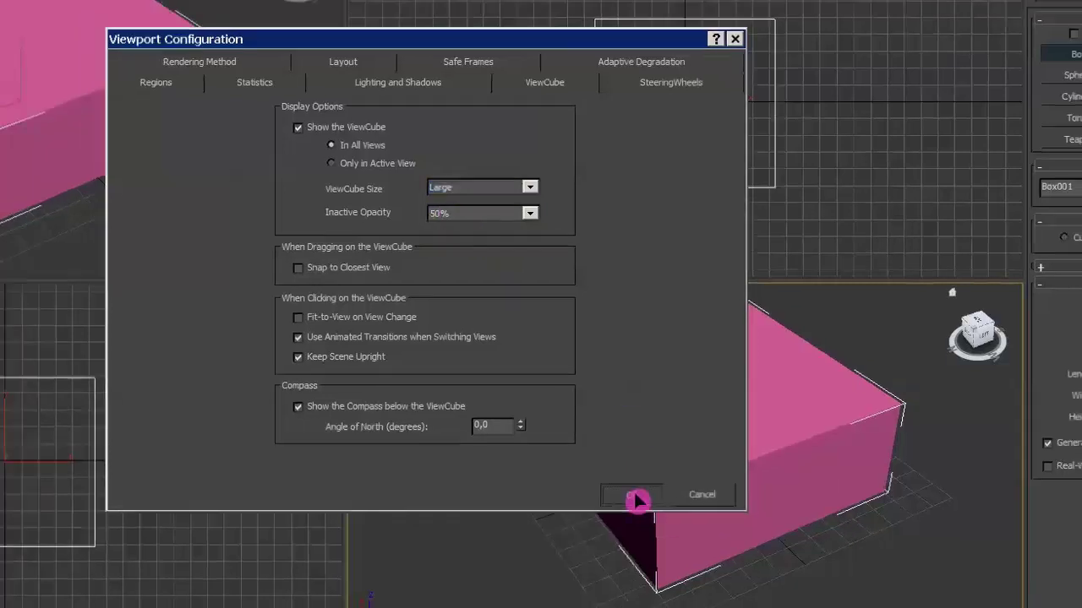
pyautogui.click(635, 500)
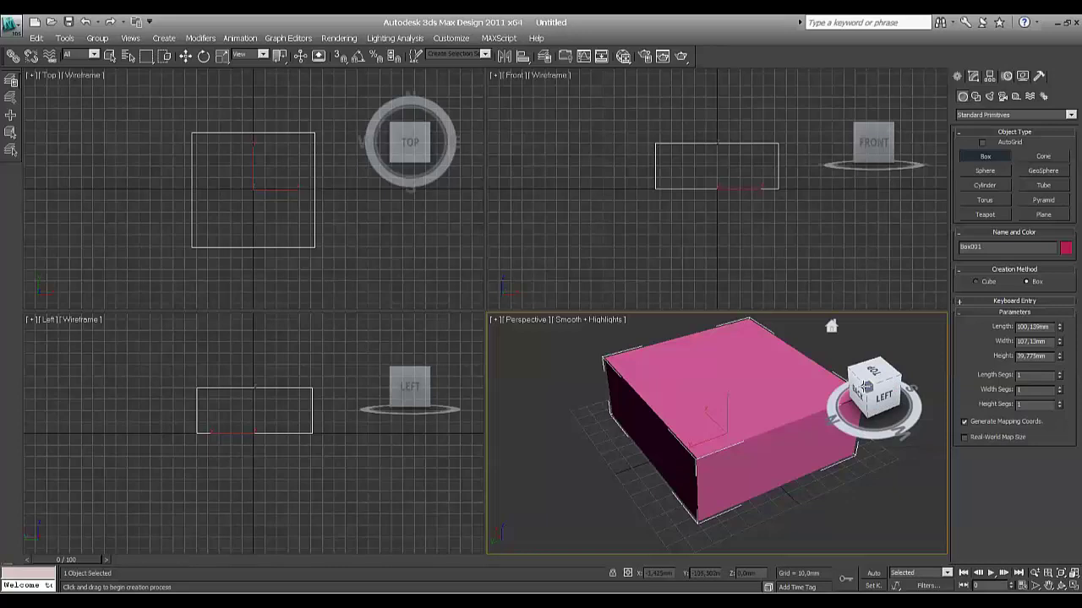
pyautogui.moveTo(866, 387)
pyautogui.mouseDown()
pyautogui.moveTo(896, 372)
pyautogui.moveTo(883, 355)
pyautogui.moveTo(873, 376)
pyautogui.mouseUp()
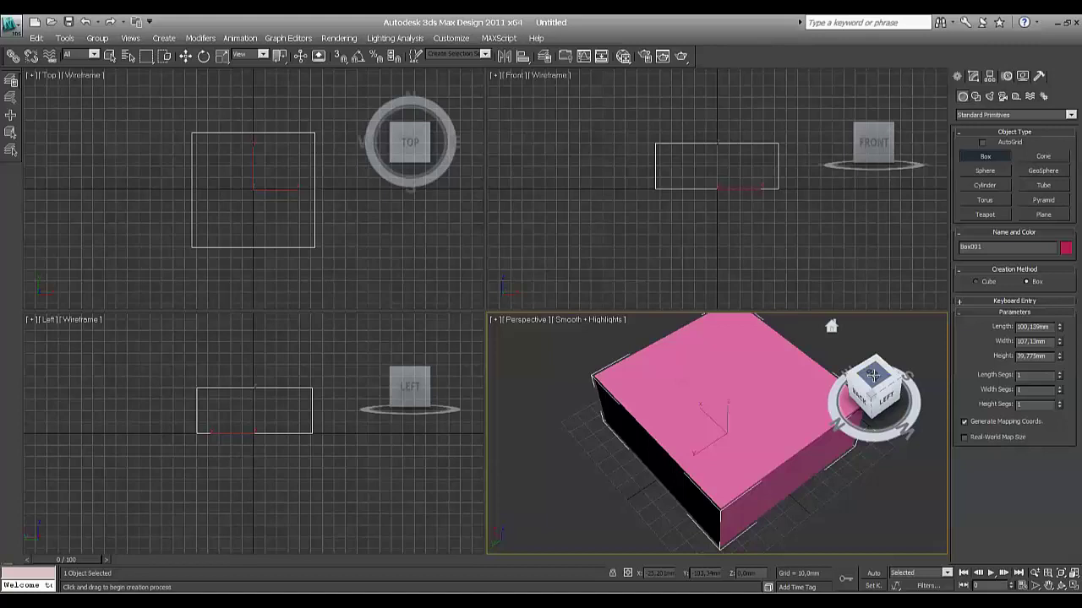
# - Show the ViewCube Only in Active View, checking it by activating the Top, Left and Perspective viewports in turn
pyautogui.rightClick(873, 375)
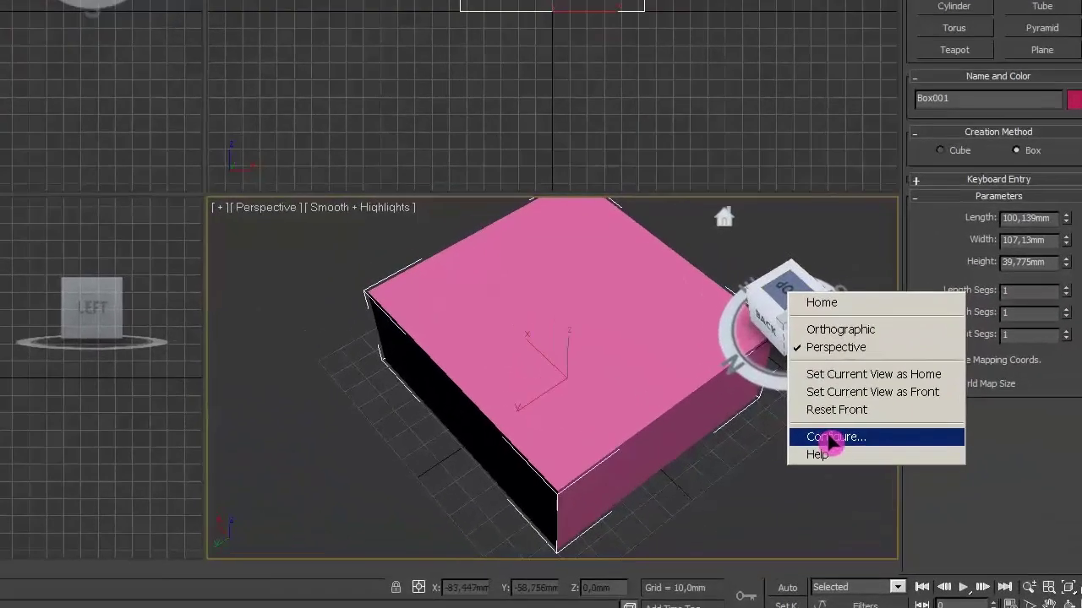
pyautogui.click(832, 437)
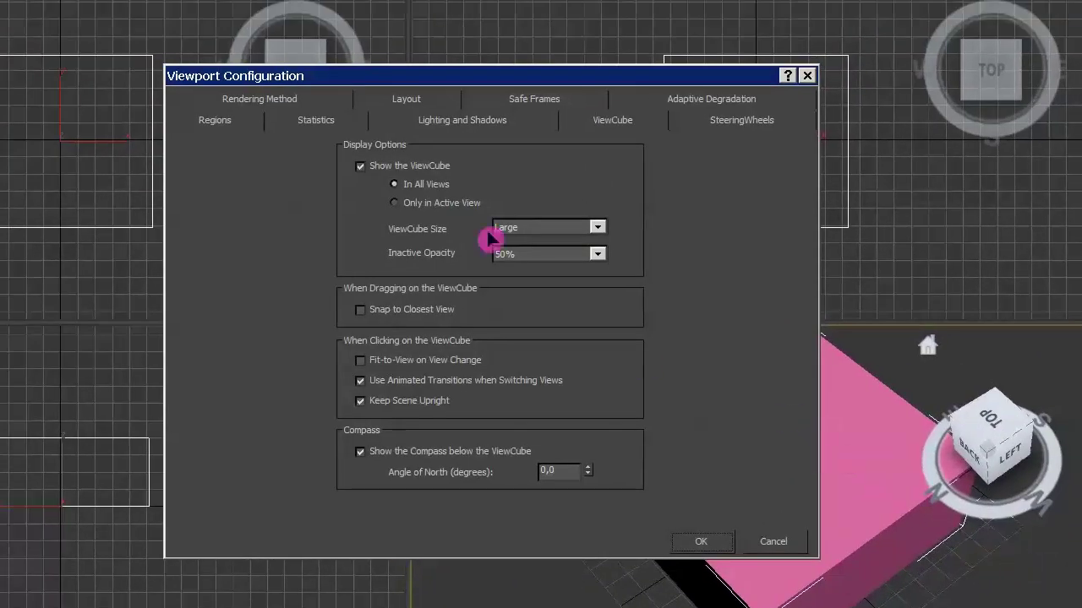
pyautogui.click(394, 204)
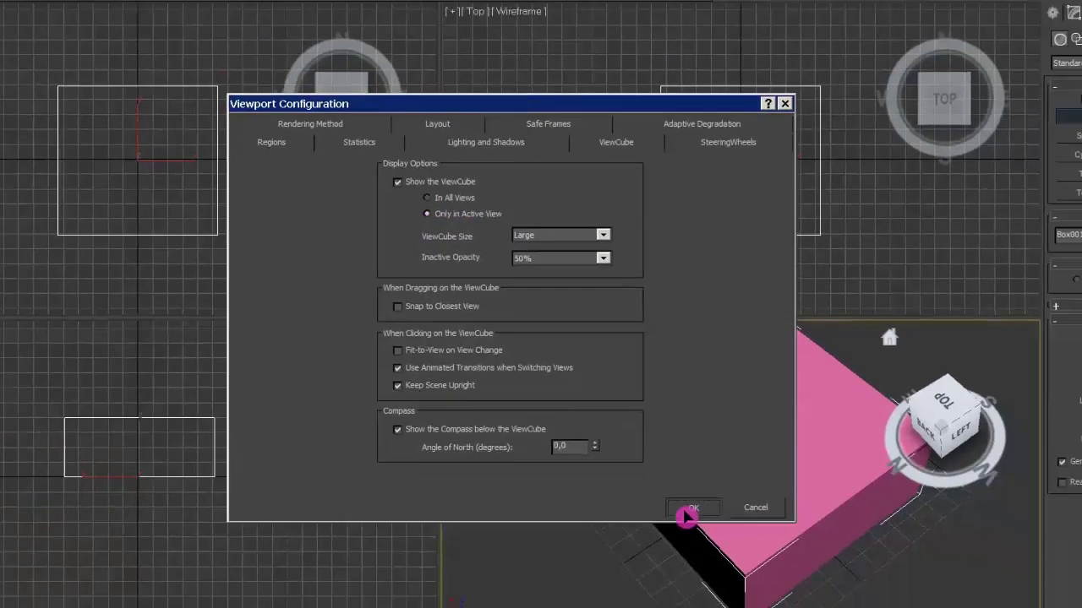
pyautogui.click(688, 509)
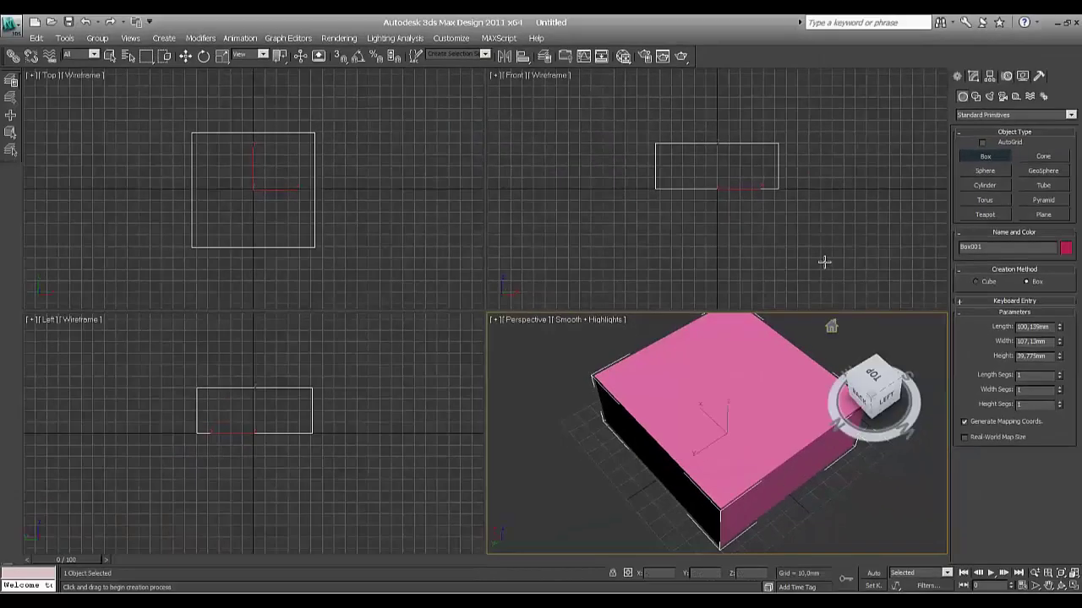
pyautogui.click(423, 233)
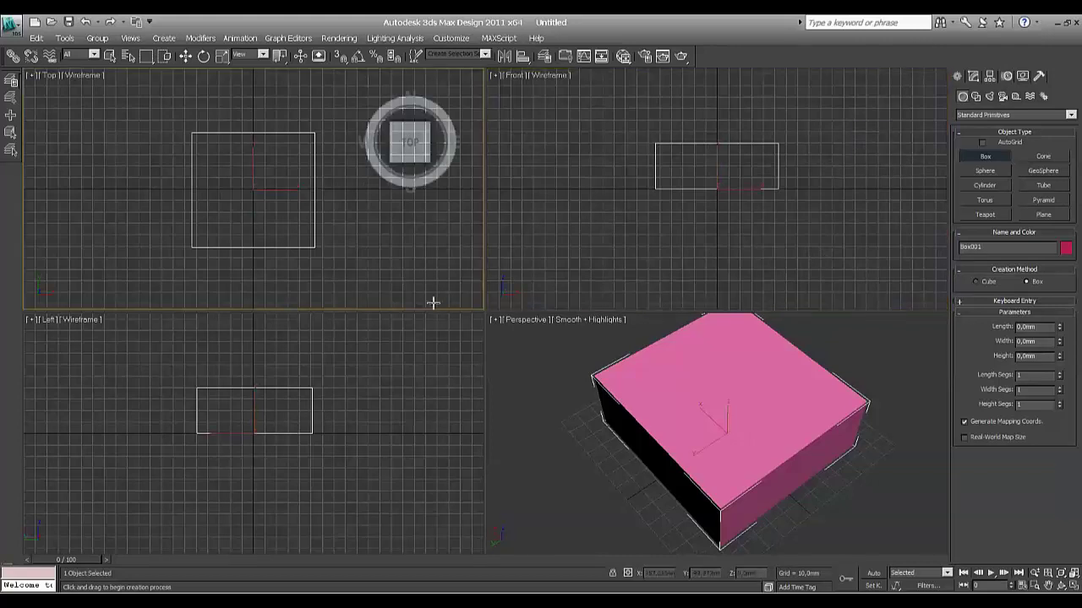
pyautogui.click(420, 395)
pyautogui.click(857, 517)
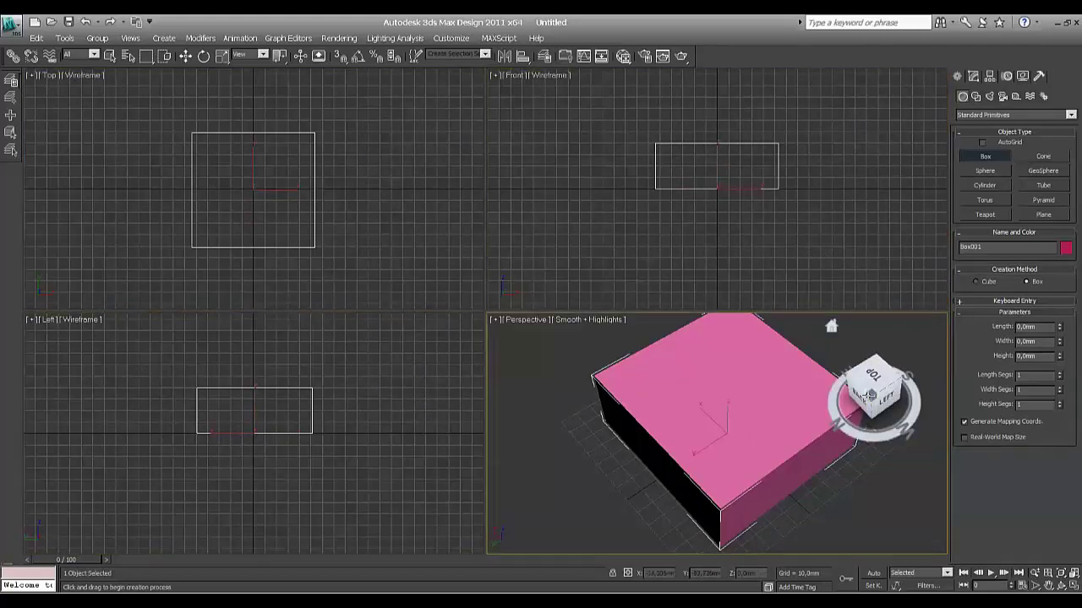
# - Turn off Show the ViewCube in the viewport configuration
pyautogui.rightClick(870, 380)
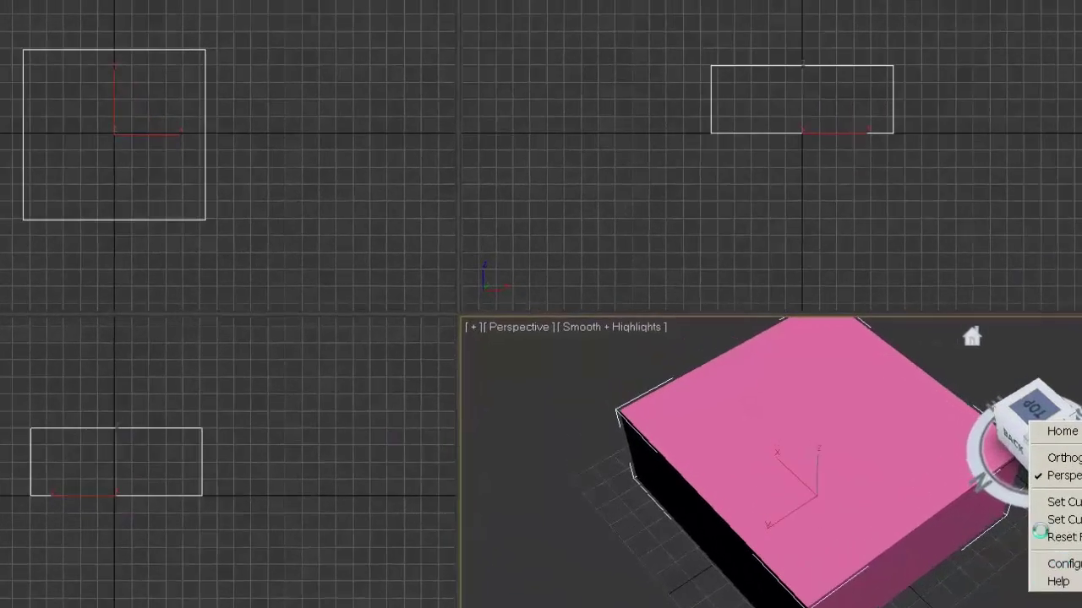
pyautogui.click(904, 478)
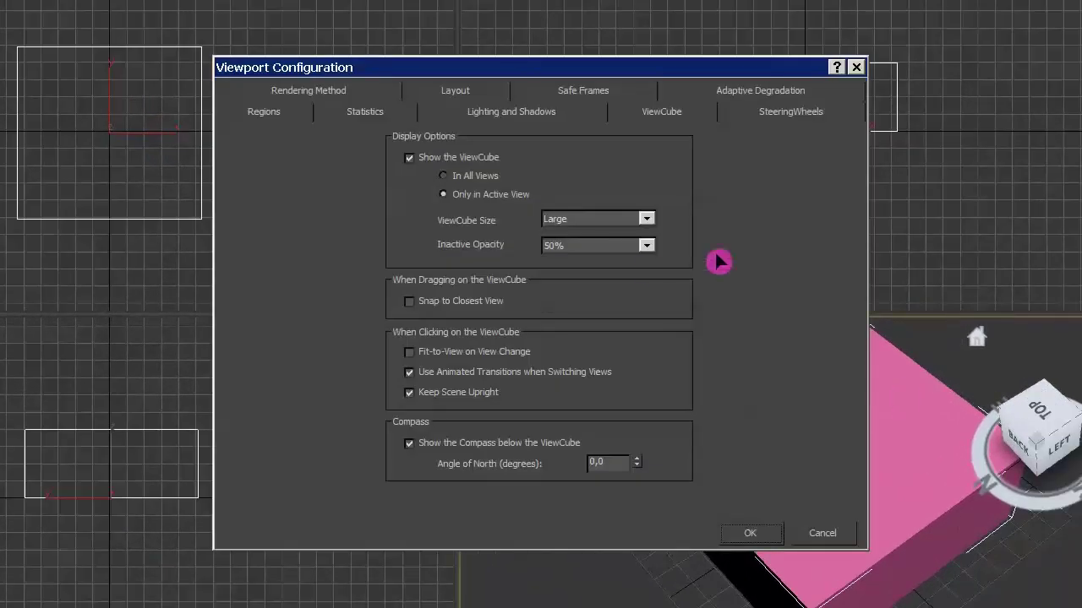
pyautogui.click(409, 160)
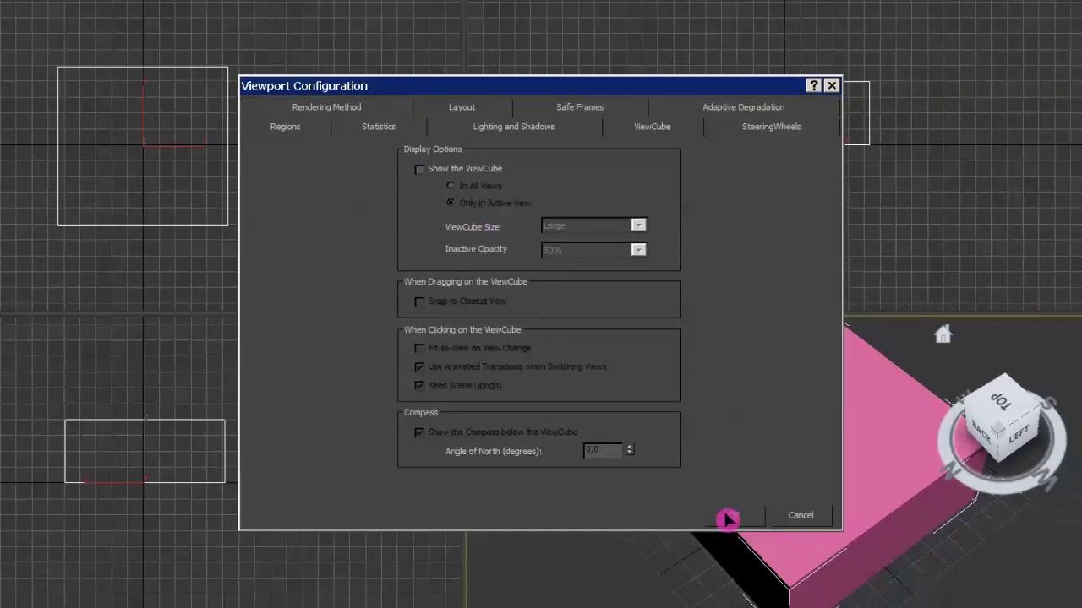
pyautogui.click(728, 517)
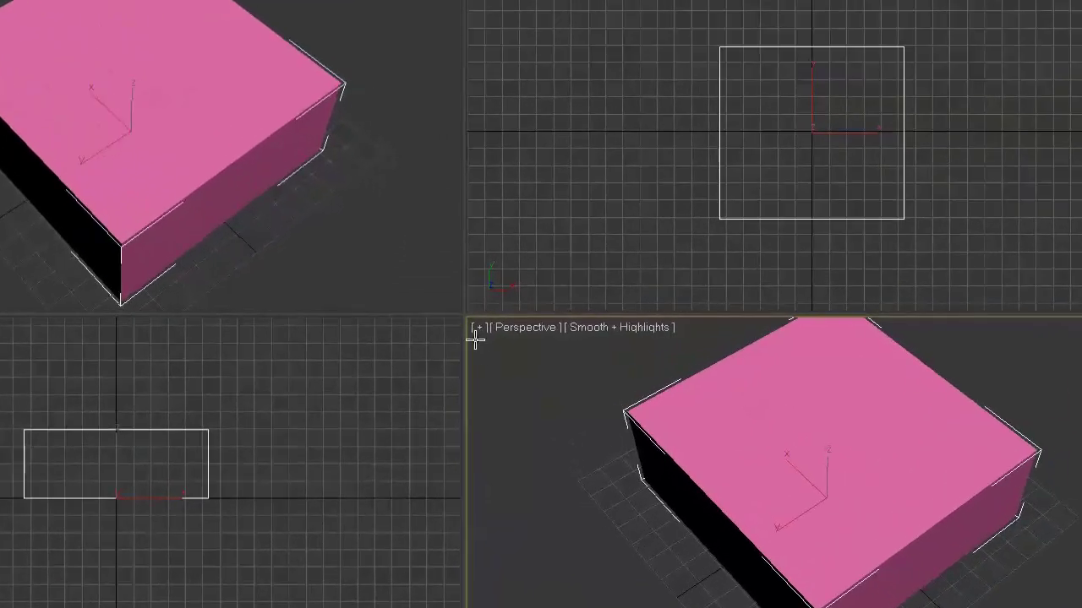
# - Toggle the SteeringWheels on from the Perspective viewport and look at the available wheel types
pyautogui.click(479, 333)
pyautogui.moveTo(640, 482)
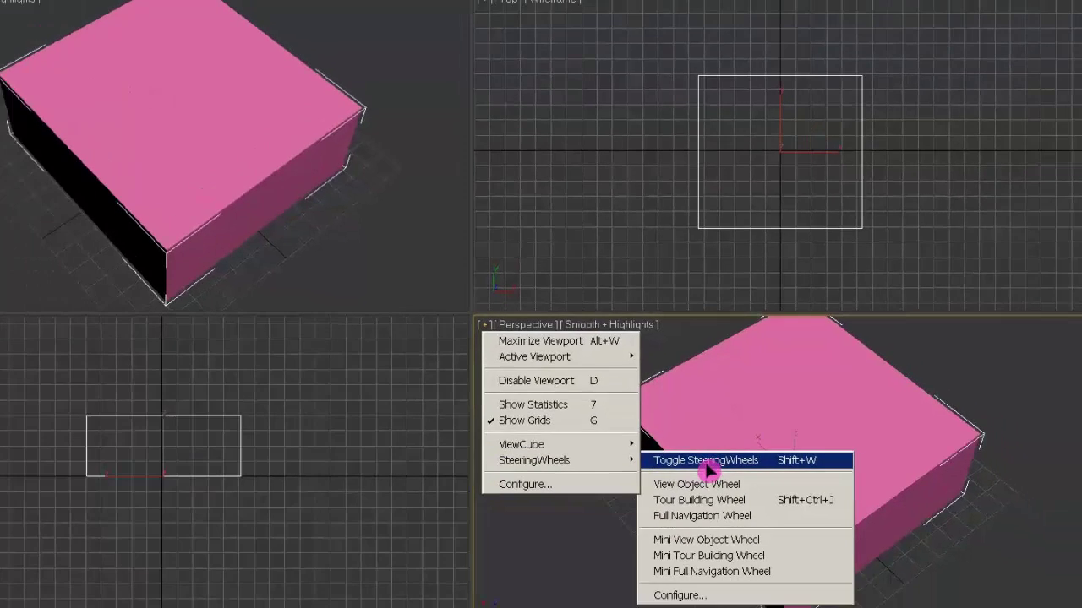
pyautogui.click(728, 481)
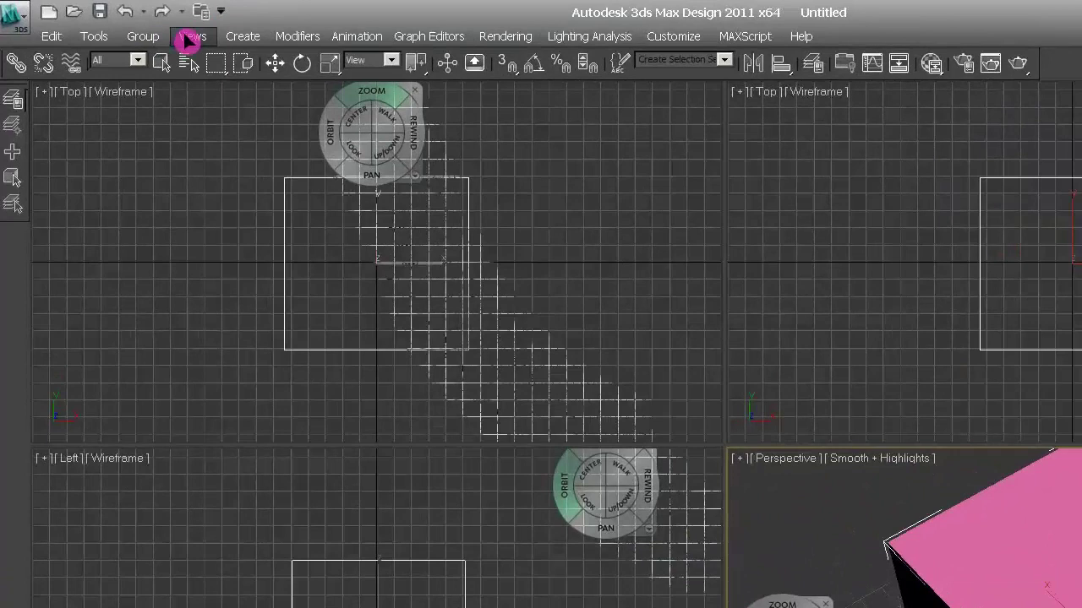
pyautogui.click(127, 38)
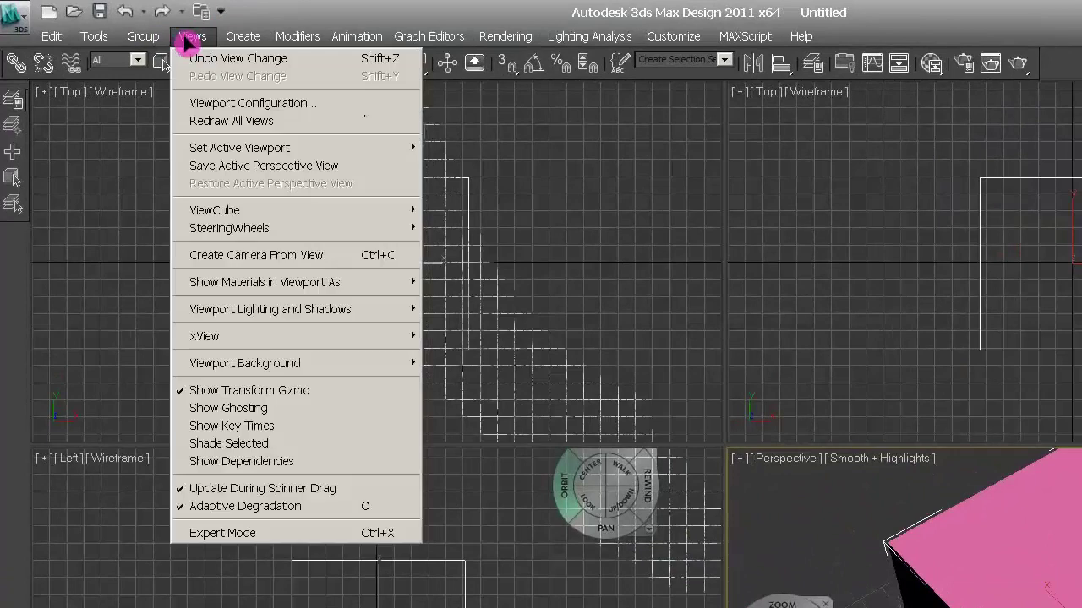
pyautogui.moveTo(290, 227)
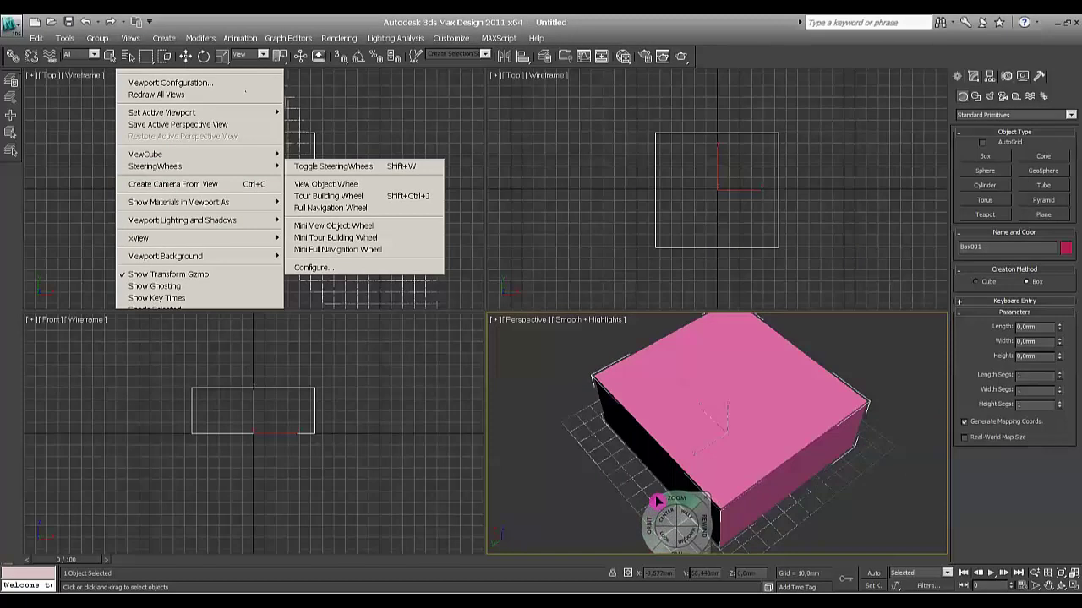
# - Try the Zoom, Orbit and Pan tools of the Full Navigation Wheel on the box in the Perspective viewport
pyautogui.click(679, 502)
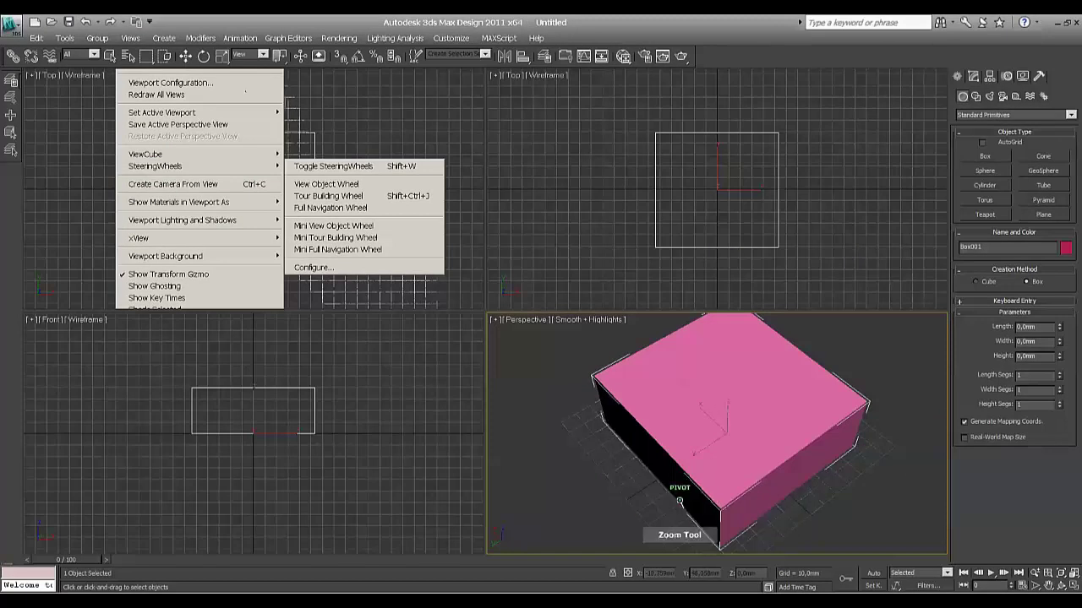
pyautogui.click(679, 502)
pyautogui.moveTo(679, 502); pyautogui.dragTo(706, 429)
pyautogui.moveTo(703, 450); pyautogui.dragTo(691, 476)
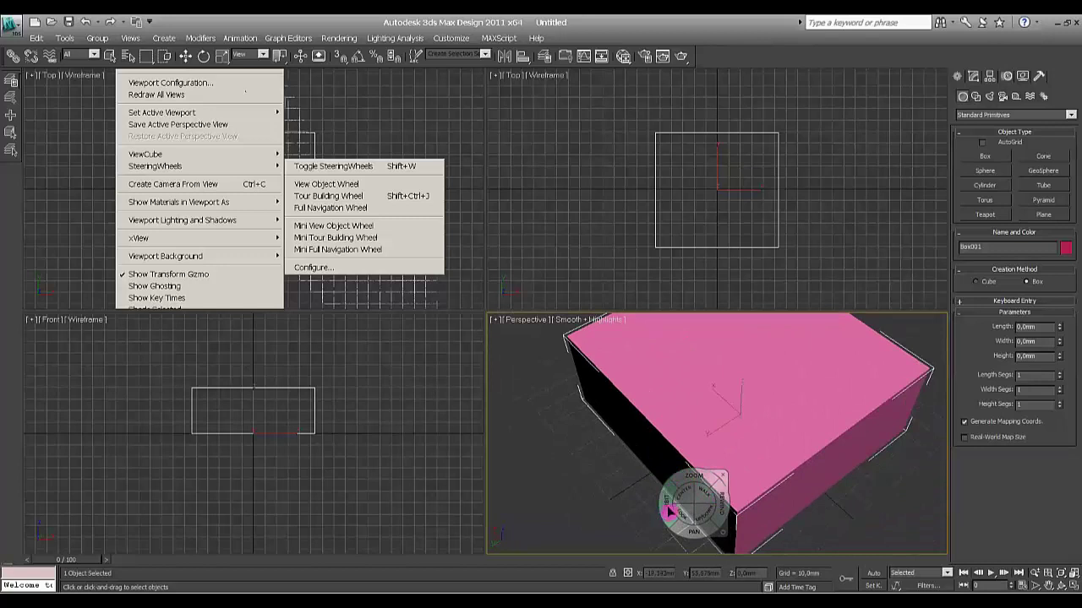
pyautogui.moveTo(668, 511)
pyautogui.mouseDown()
pyautogui.moveTo(673, 499)
pyautogui.moveTo(647, 457)
pyautogui.moveTo(645, 491)
pyautogui.moveTo(753, 500)
pyautogui.moveTo(765, 453)
pyautogui.moveTo(651, 462)
pyautogui.moveTo(693, 509)
pyautogui.moveTo(659, 504)
pyautogui.moveTo(583, 421)
pyautogui.moveTo(665, 499)
pyautogui.mouseUp()
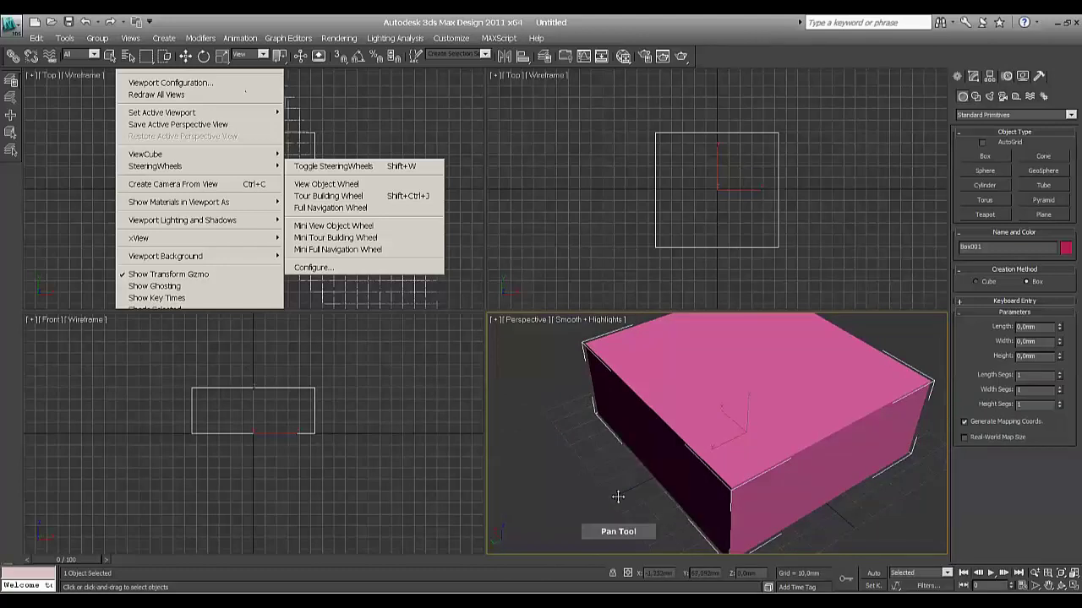
pyautogui.moveTo(616, 496); pyautogui.dragTo(559, 456)
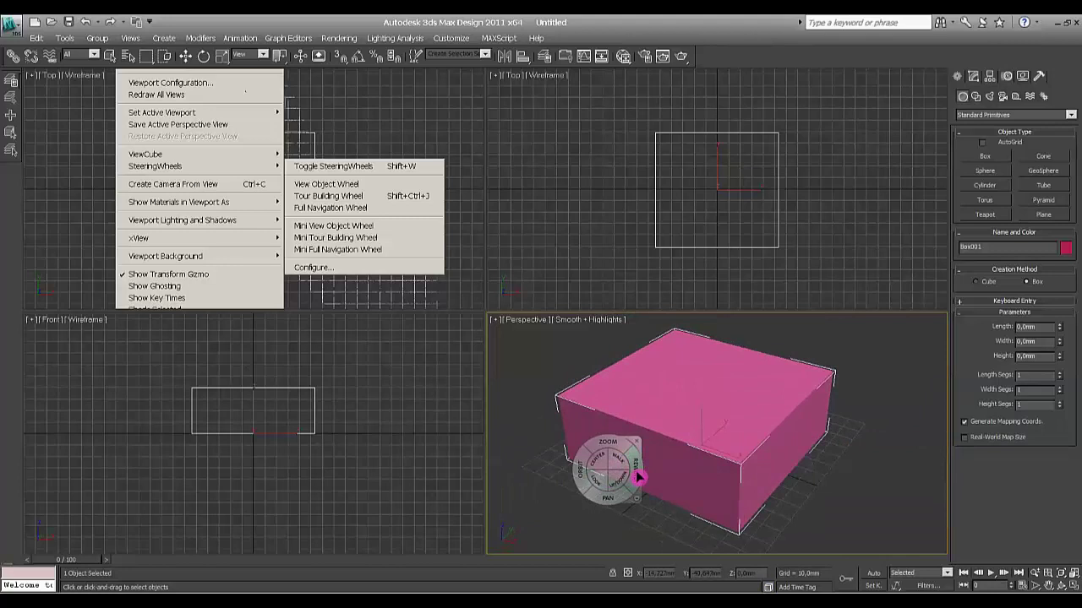
# - Try the wheel's Center, Look and Up/Down tools on the box in the Perspective viewport
pyautogui.moveTo(597, 458); pyautogui.dragTo(749, 379)
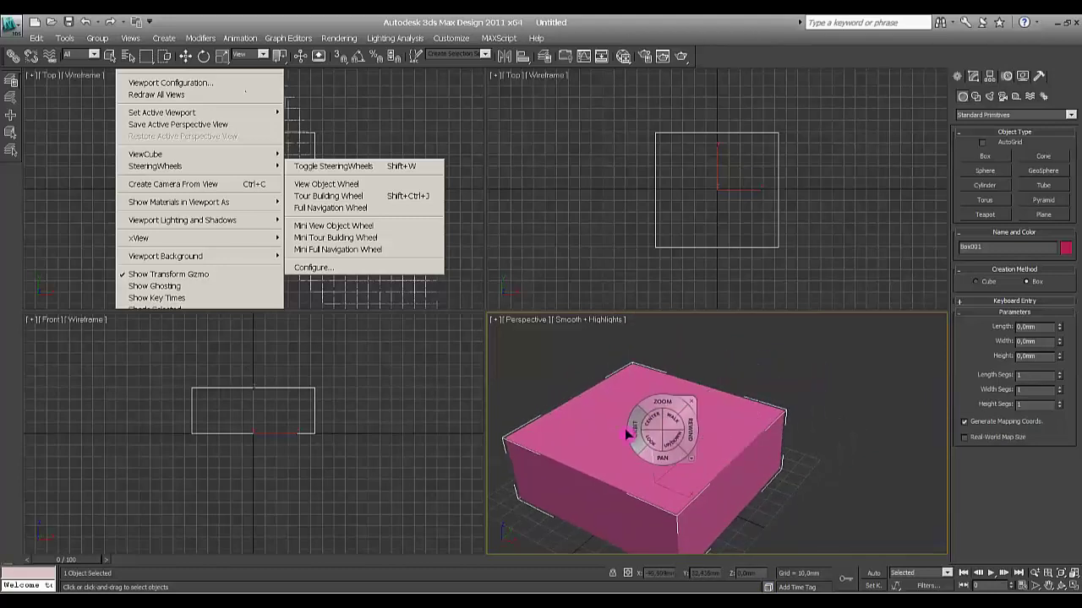
pyautogui.moveTo(640, 416); pyautogui.dragTo(653, 431)
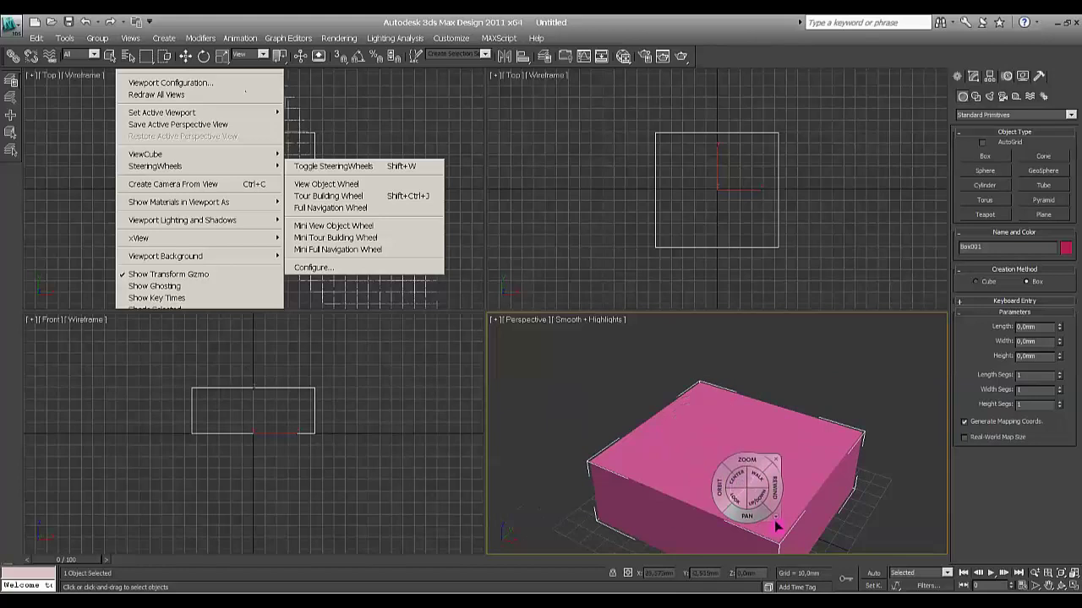
pyautogui.moveTo(761, 514); pyautogui.dragTo(769, 488)
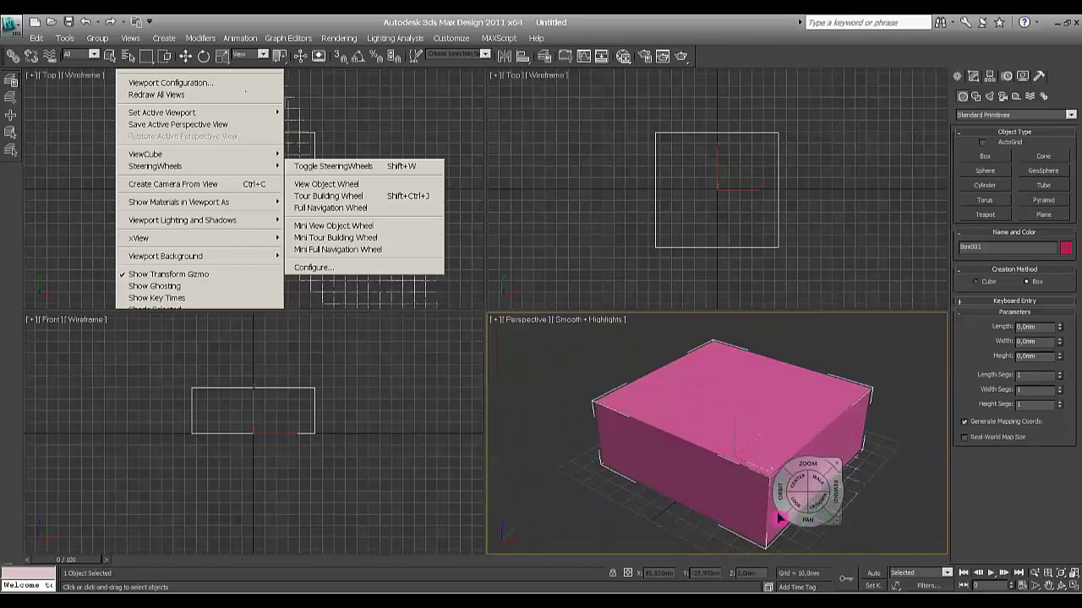
pyautogui.moveTo(791, 504); pyautogui.dragTo(814, 480)
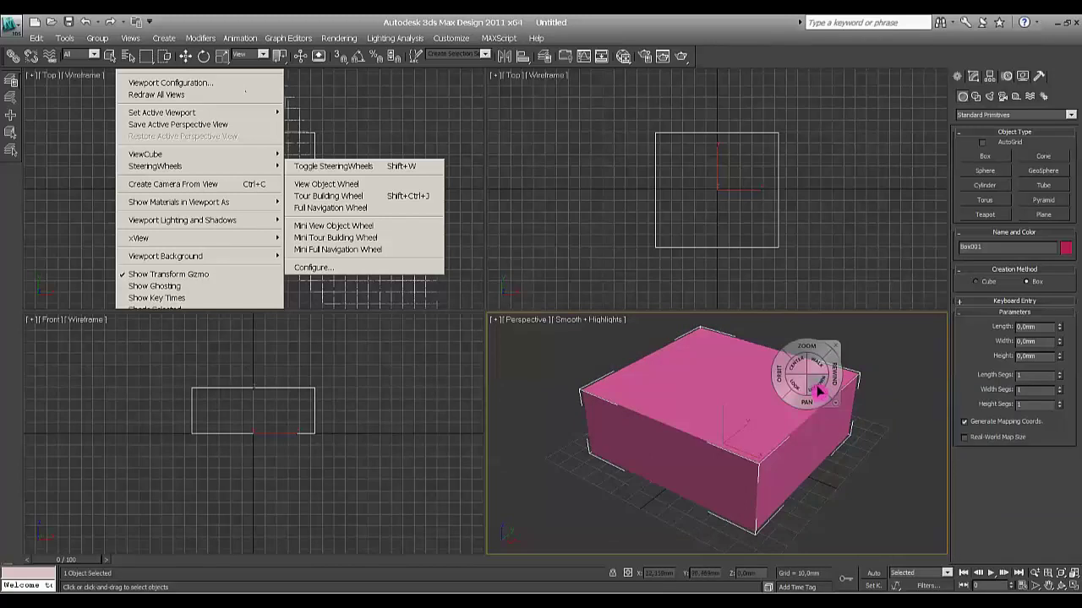
pyautogui.moveTo(818, 390); pyautogui.dragTo(817, 367)
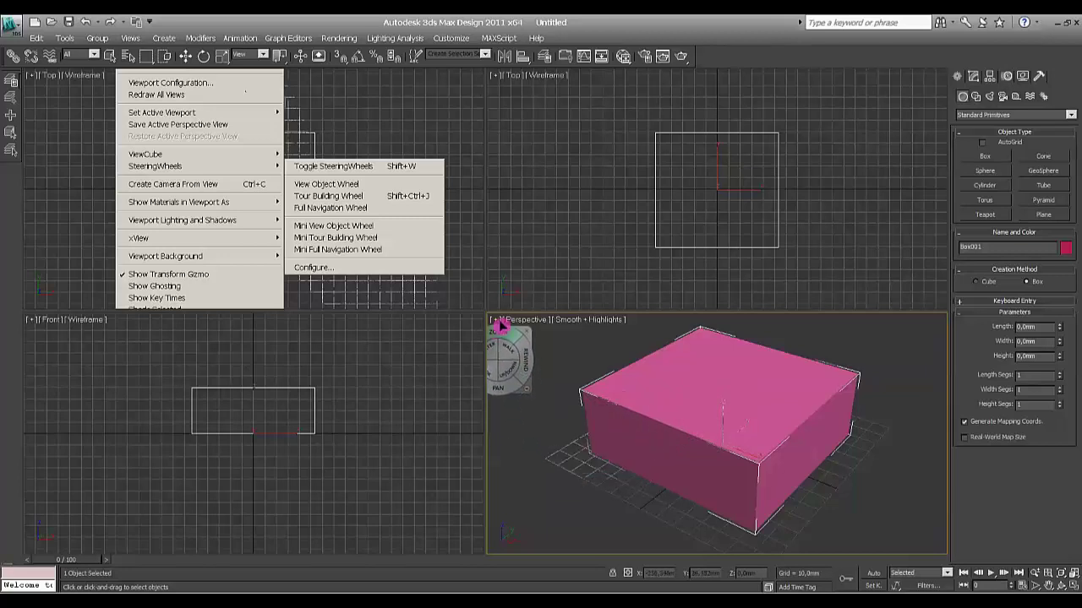
# - Switch the Perspective viewport's SteeringWheel to the Tour Building Wheel and from there to the View Object Wheel
pyautogui.click(498, 325)
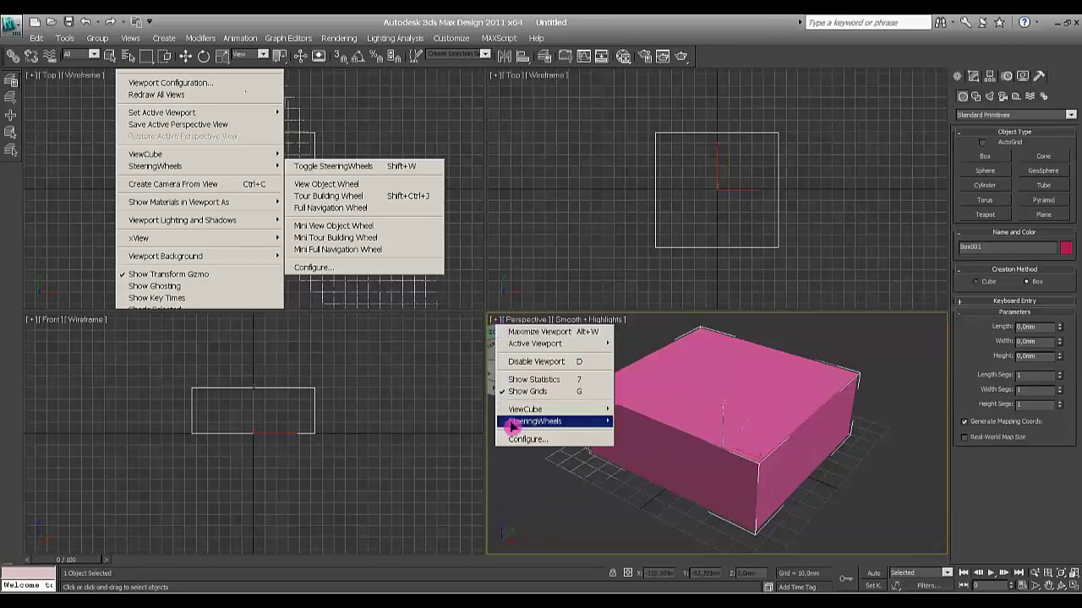
pyautogui.moveTo(537, 421)
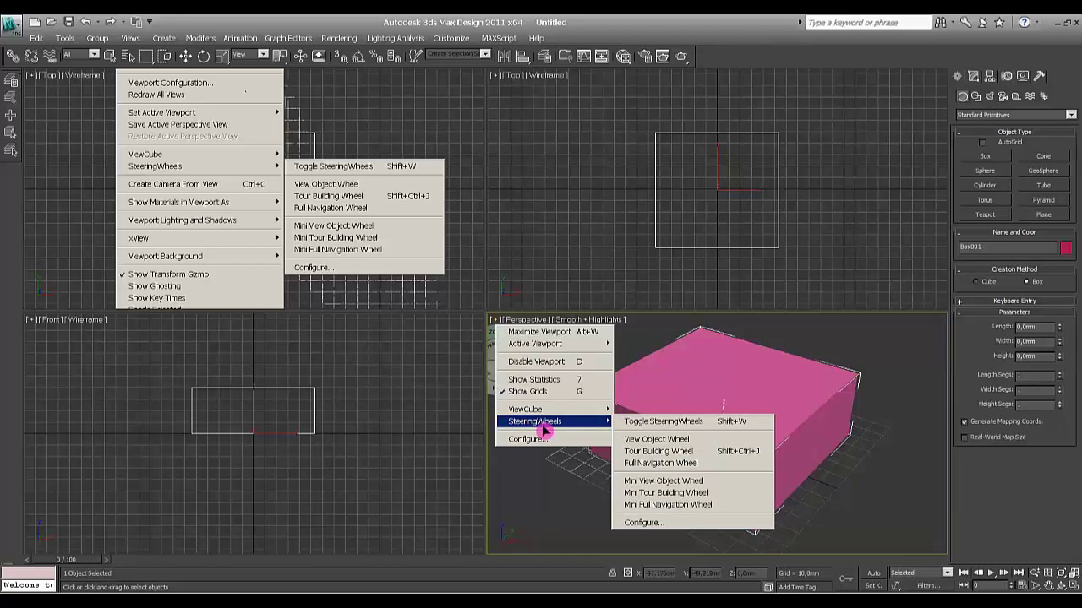
pyautogui.click(644, 455)
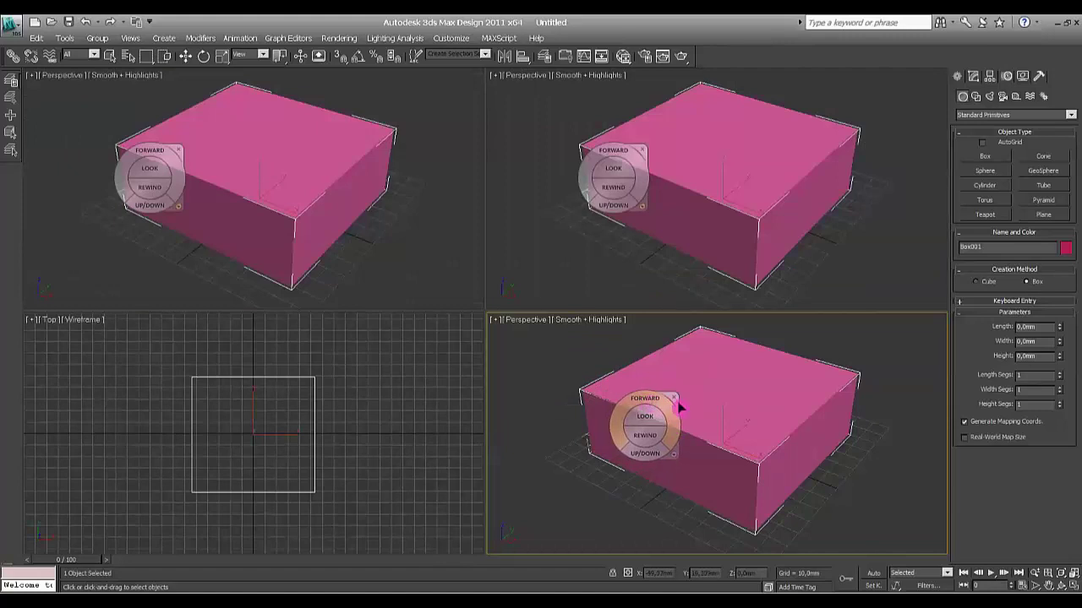
pyautogui.click(494, 320)
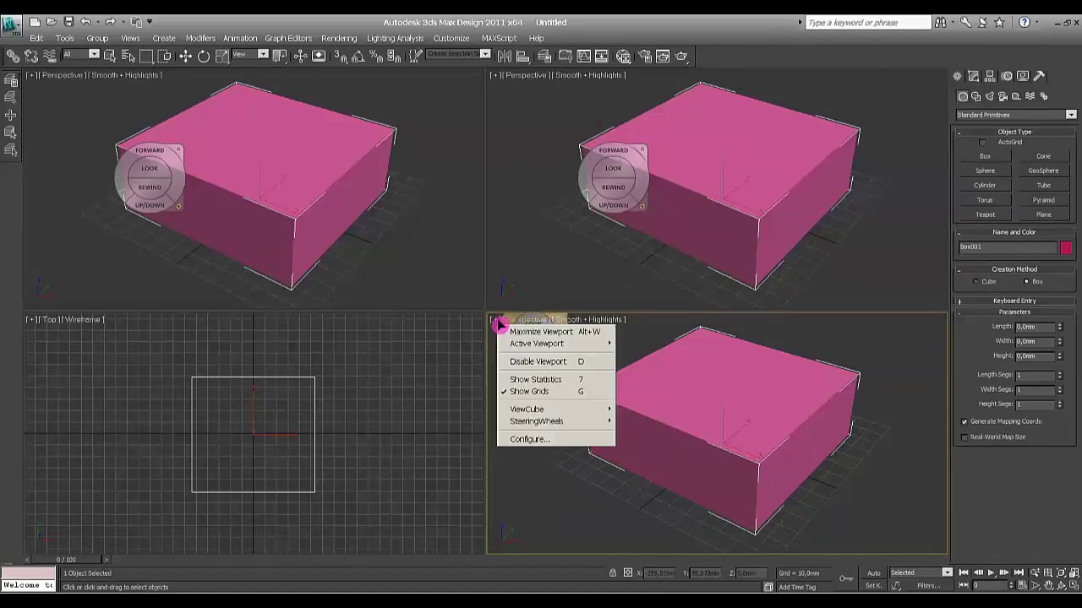
pyautogui.moveTo(532, 413)
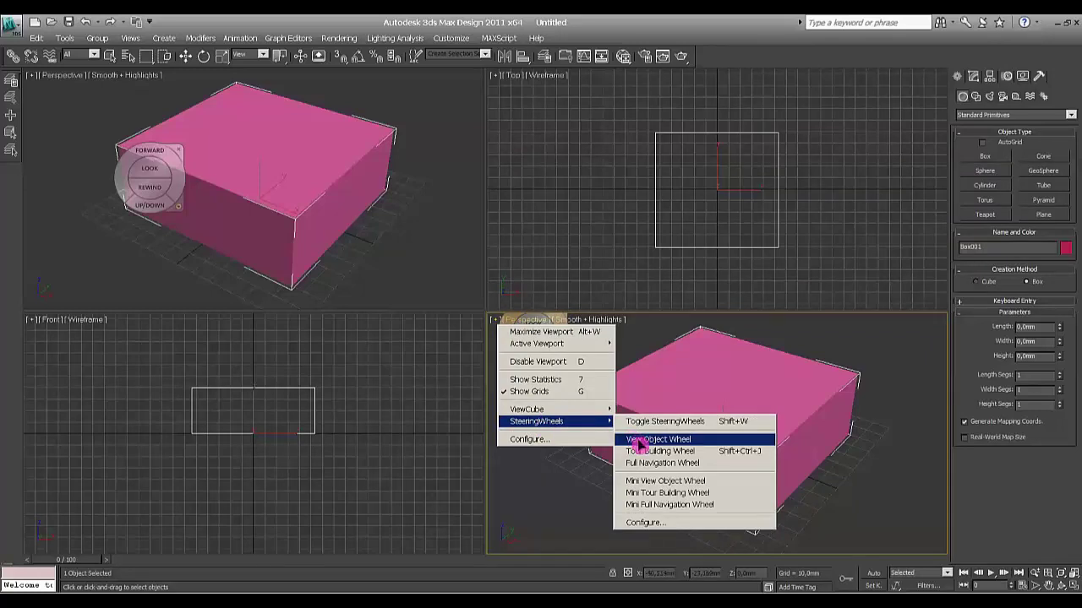
pyautogui.click(643, 440)
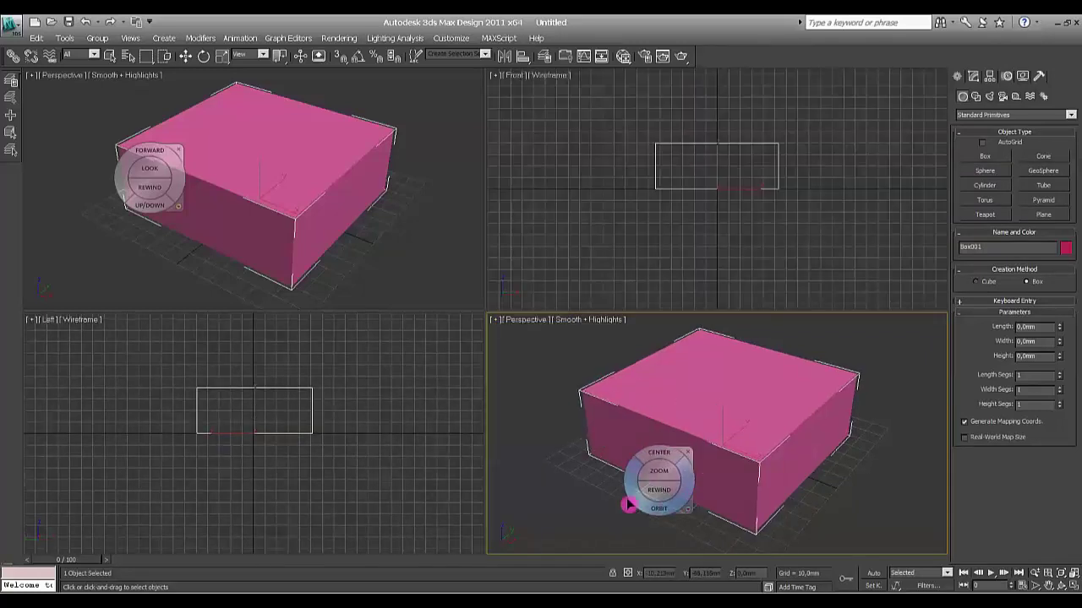
# - Switch the Perspective viewport's SteeringWheel to the Full Navigation Wheel
pyautogui.click(497, 319)
pyautogui.moveTo(524, 420)
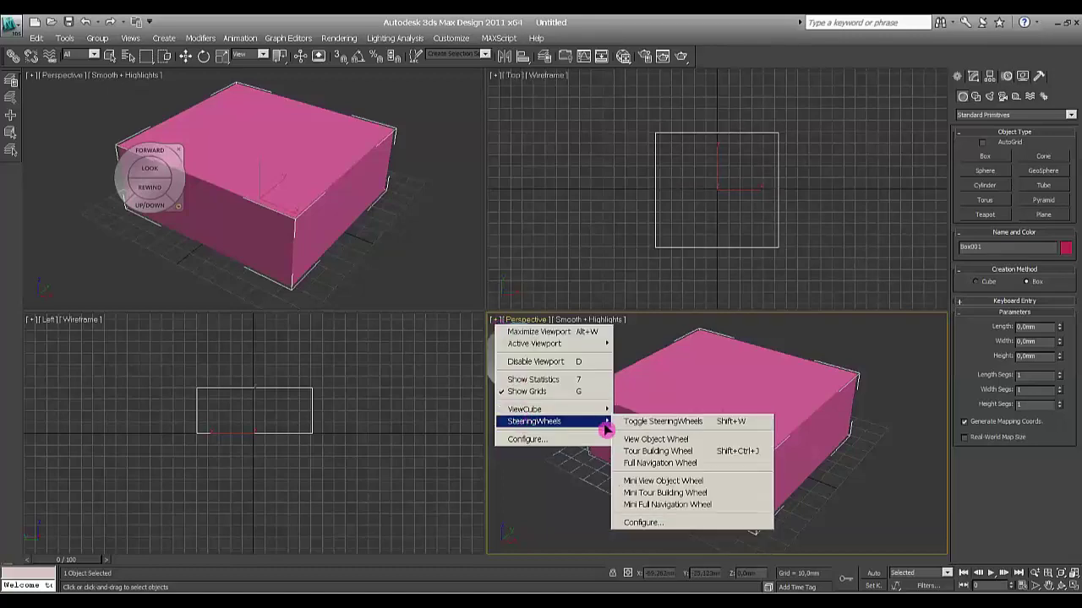
pyautogui.click(648, 463)
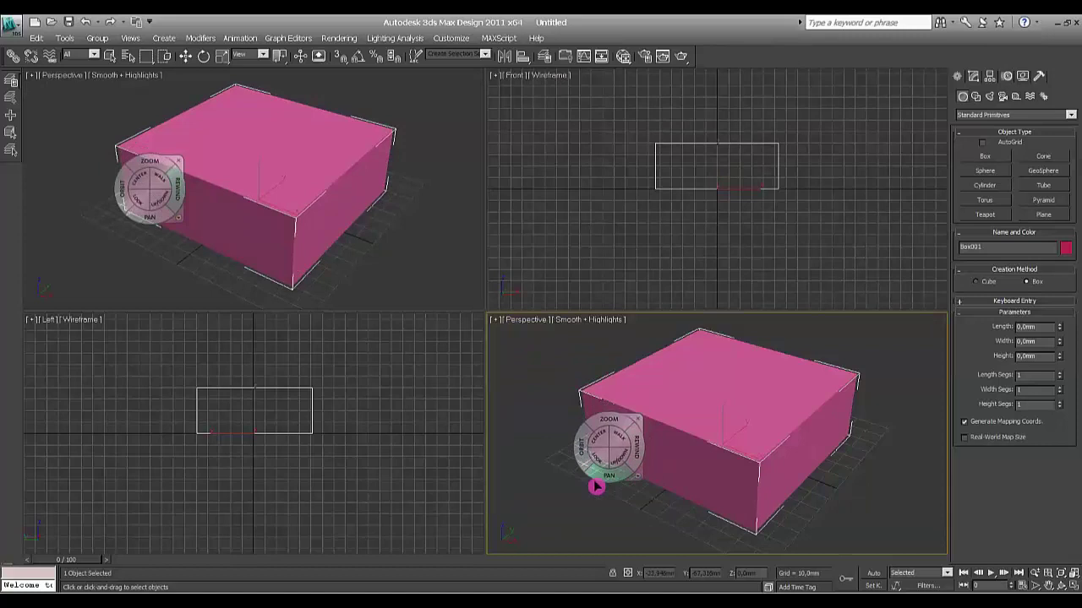